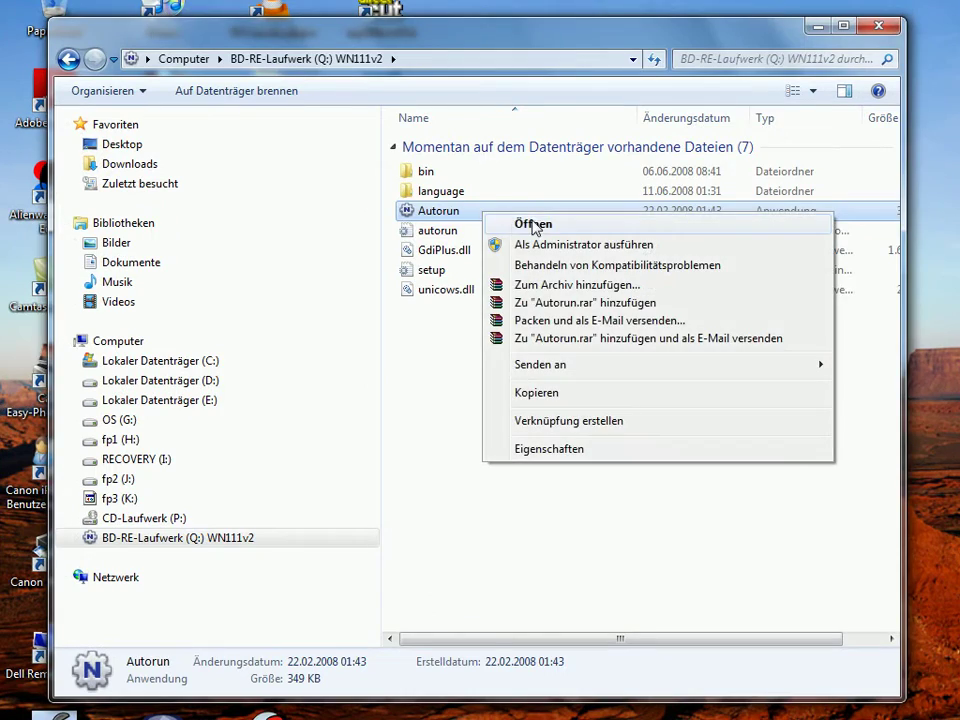
# Launch Autorun from the WN111v2 disc and start installing the adapter software from the CD.
pyautogui.click(527, 222)
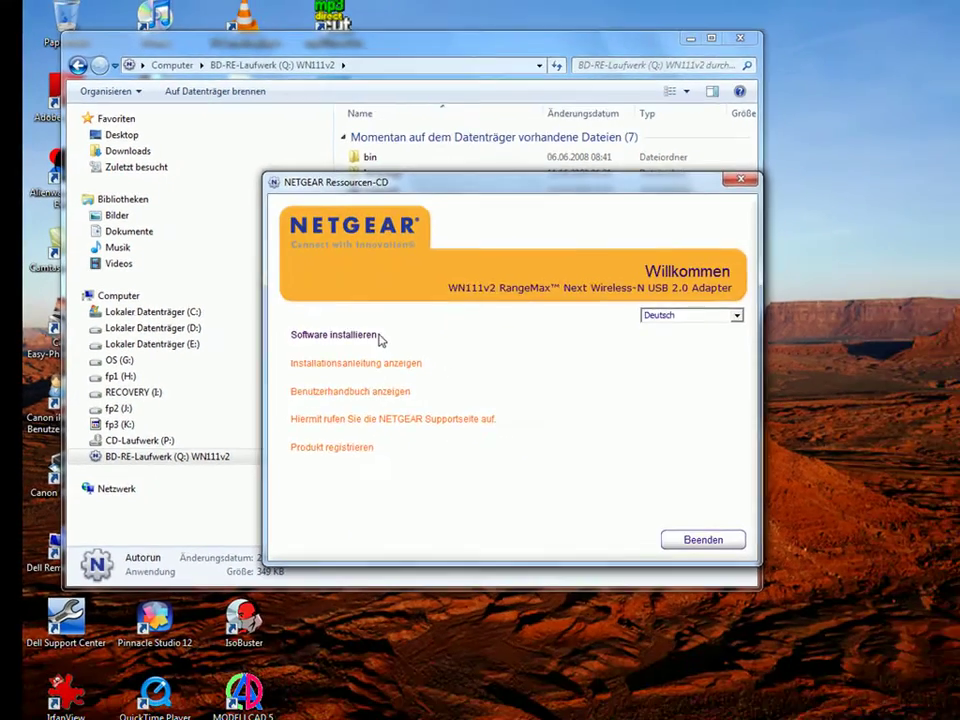
pyautogui.click(376, 336)
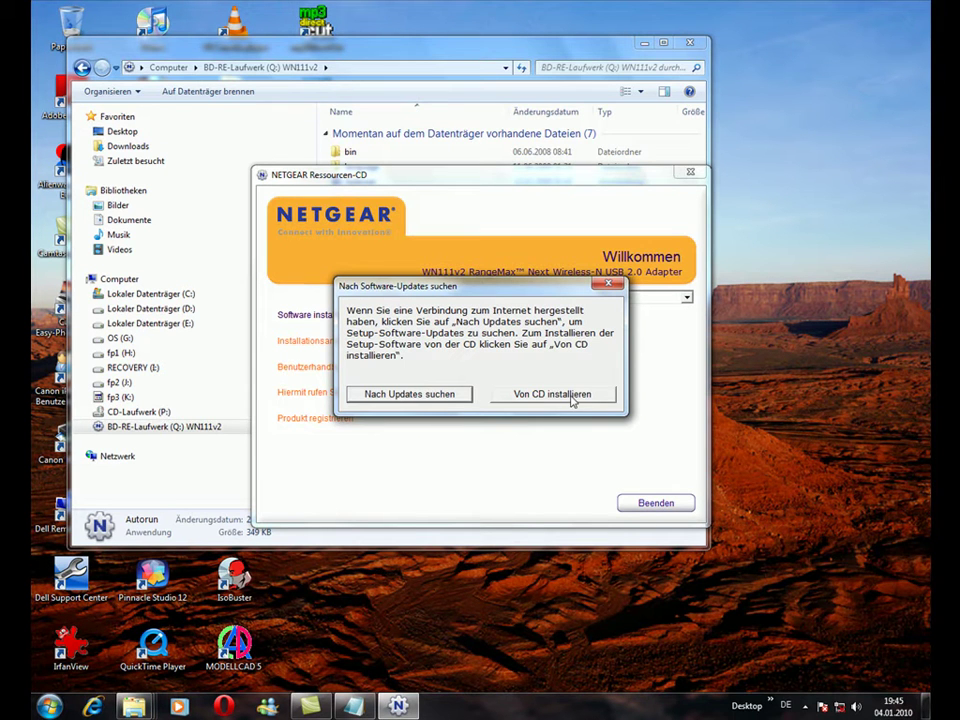
pyautogui.click(572, 400)
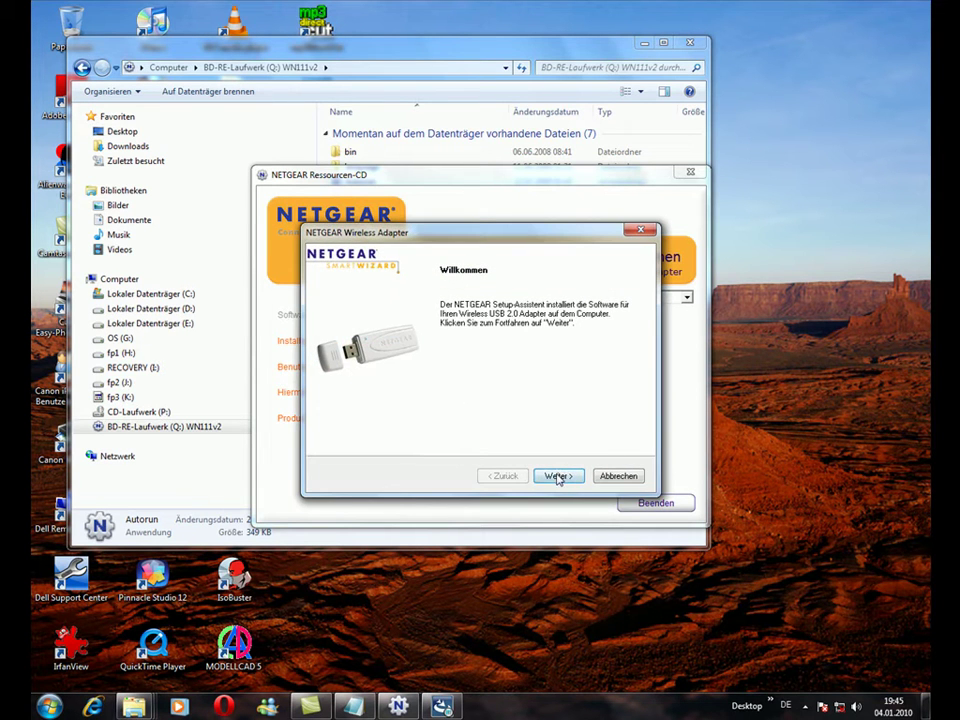
# Accept the NETGEAR licence agreement, install the software in the default target folder and continue to the hardware installation.
pyautogui.click(558, 477)
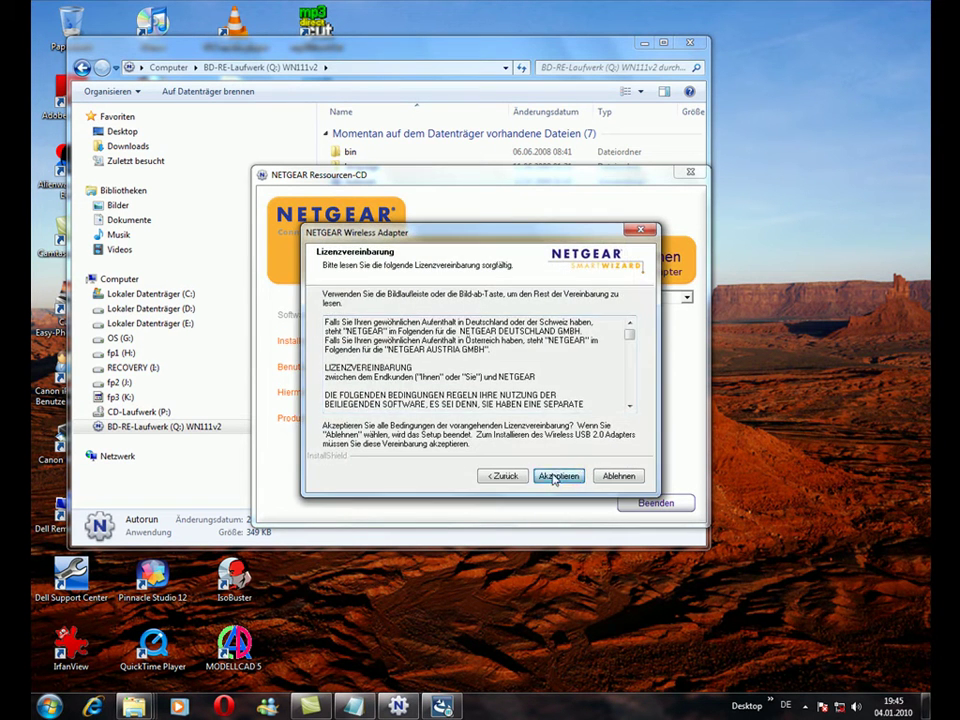
pyautogui.click(558, 475)
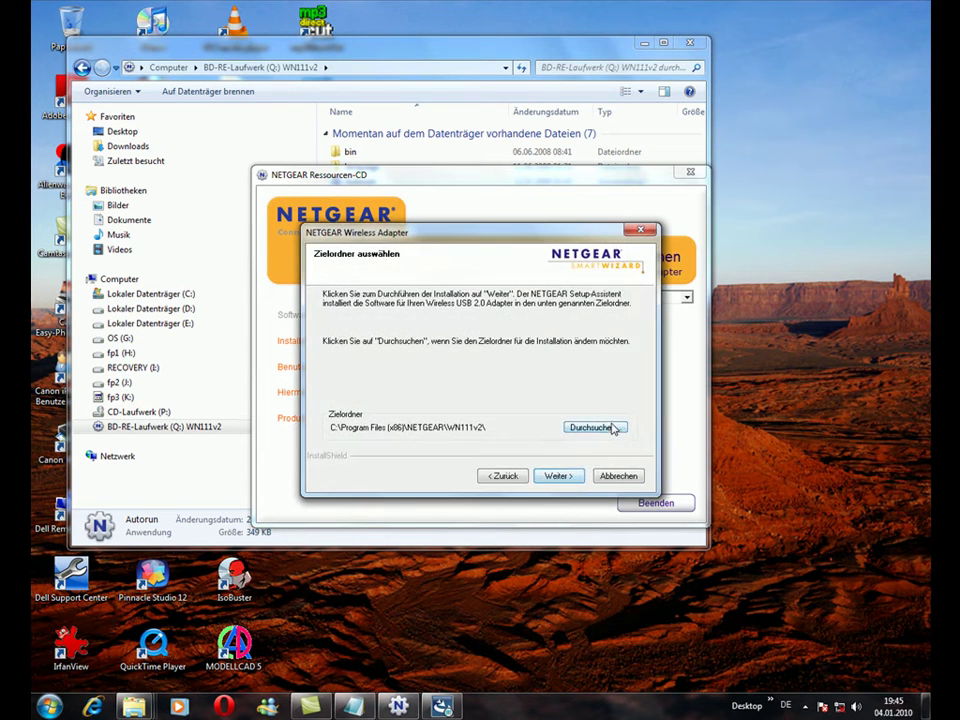
pyautogui.click(566, 479)
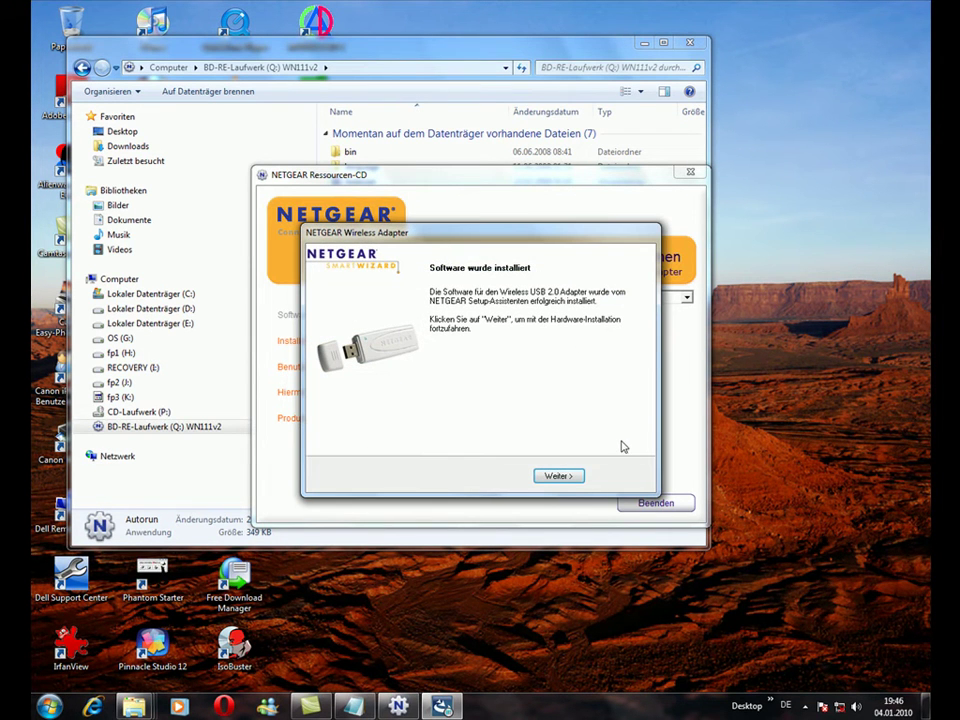
pyautogui.click(570, 477)
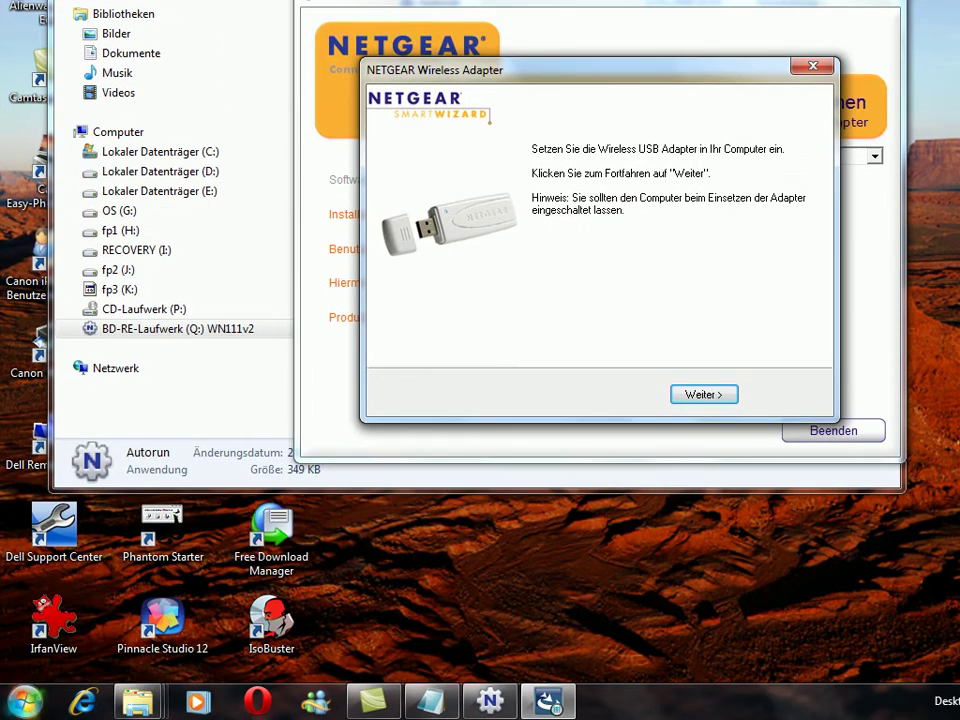
# Search for taskmgr and open the Windows Task Manager.
pyautogui.click(22, 704)
pyautogui.click(72, 656)
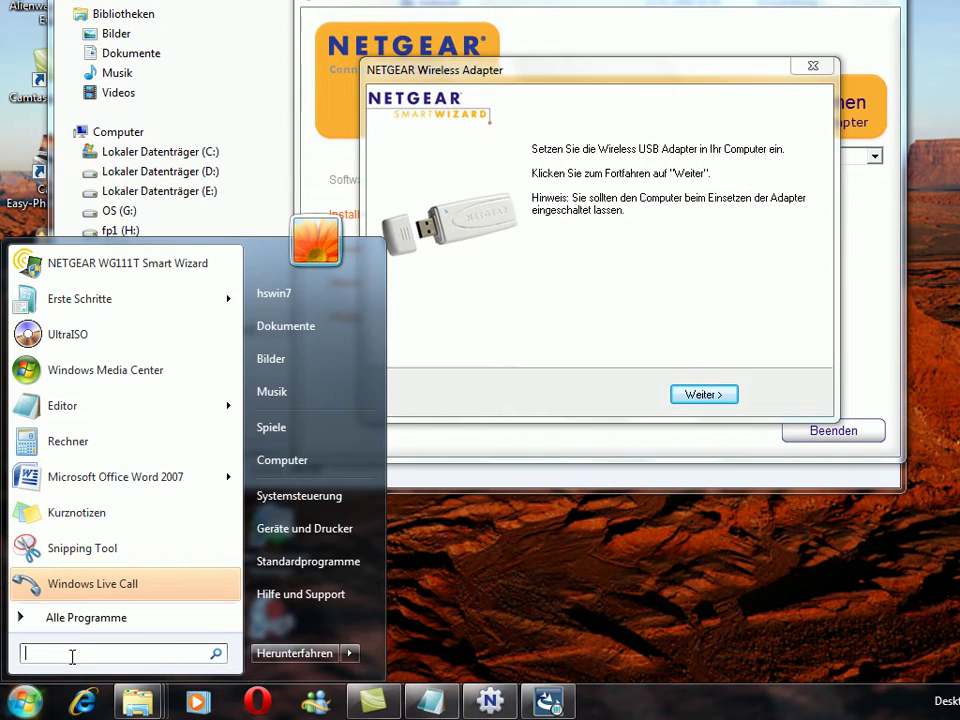
pyautogui.write('taskmgr')
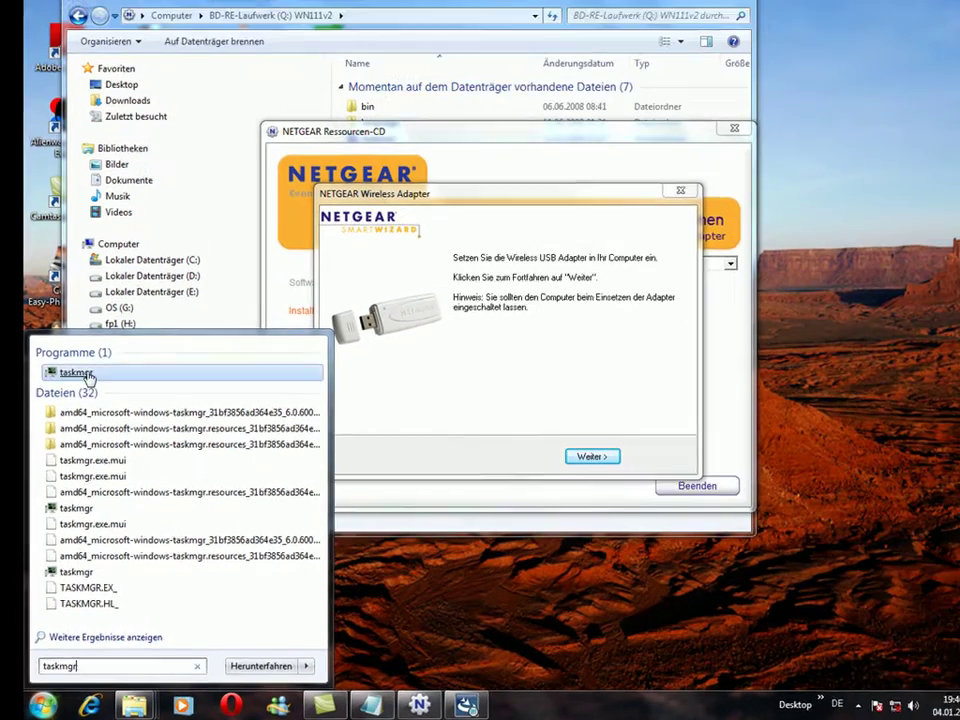
pyautogui.click(55, 290)
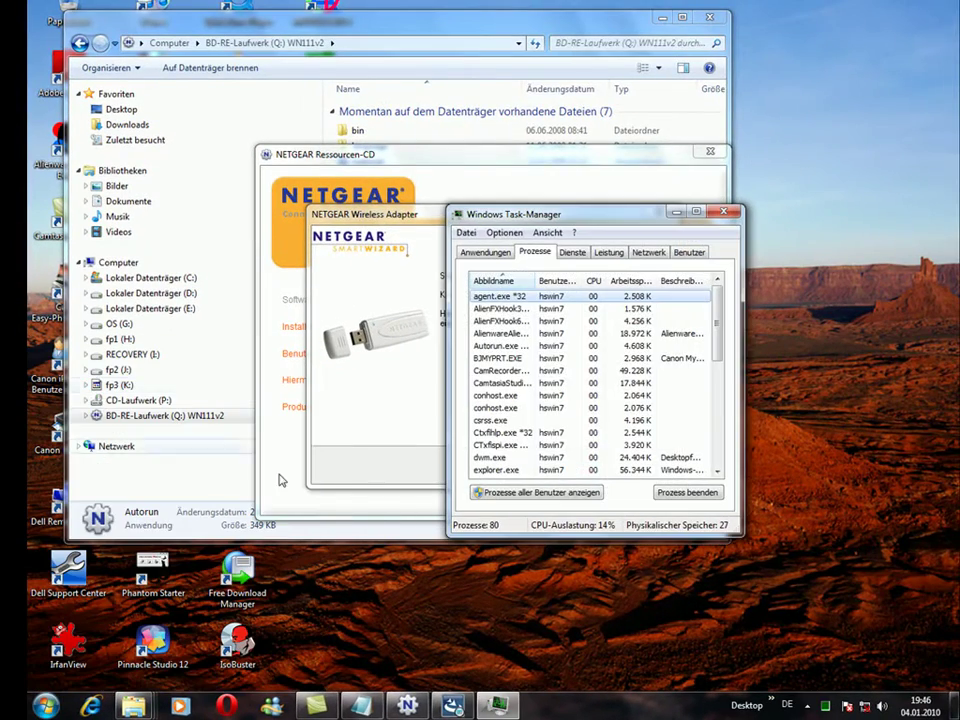
# End the NETGEAR Wireless Adapter and NETGEAR Ressourcen-CD tasks, then close Task Manager and minimize the disc folder window.
pyautogui.moveTo(583, 213); pyautogui.dragTo(658, 330)
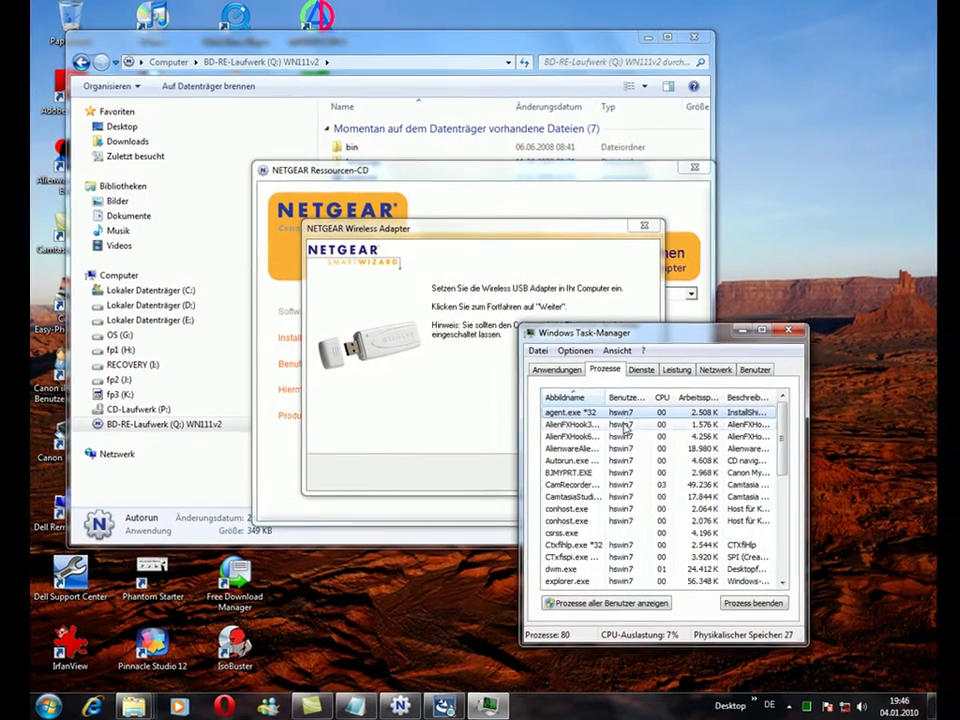
pyautogui.click(557, 368)
pyautogui.click(615, 487)
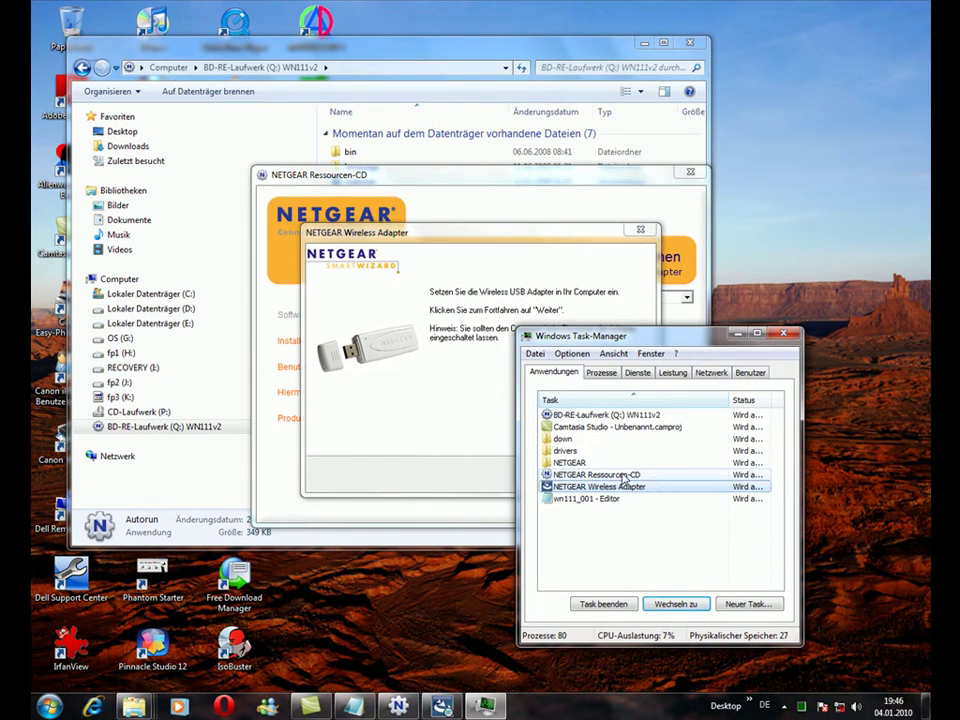
pyautogui.keyDown('ctrl'); pyautogui.click(625, 475); pyautogui.keyUp('ctrl')
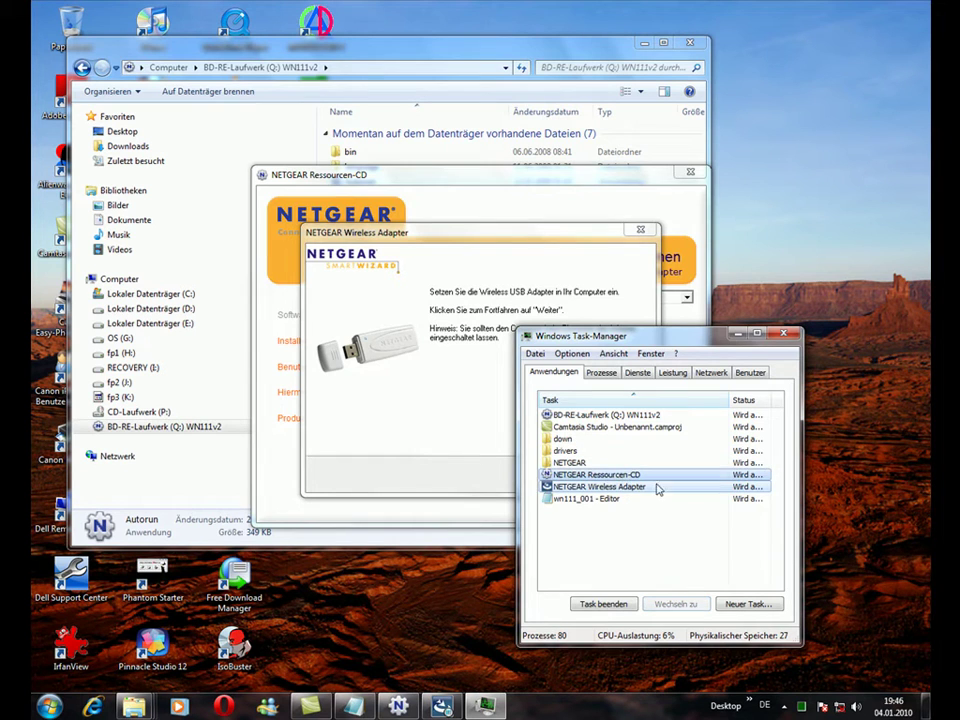
pyautogui.click(604, 605)
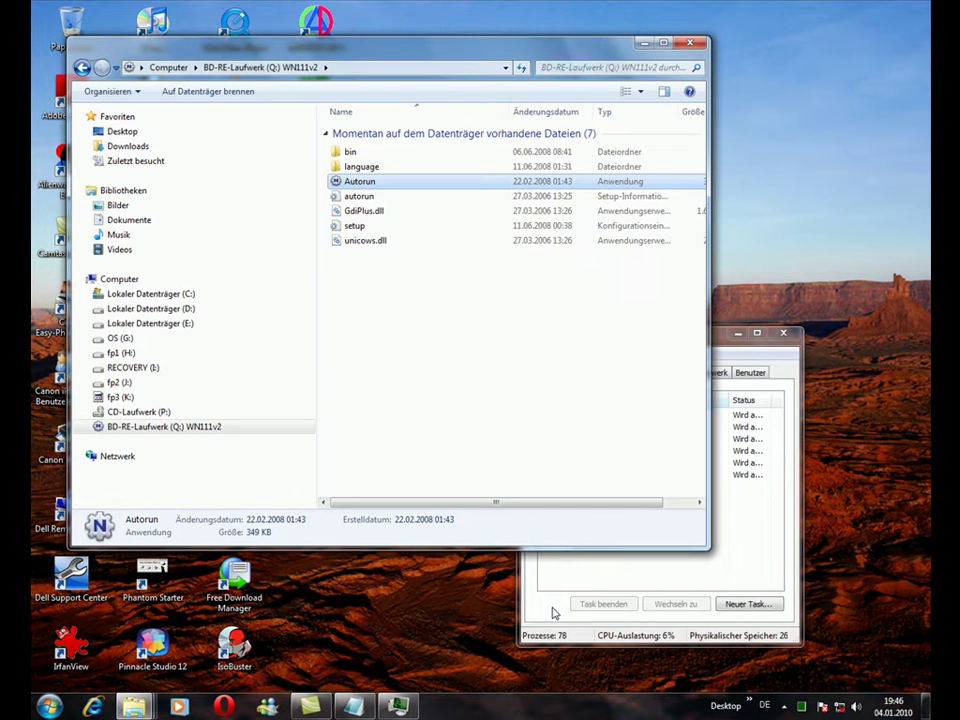
pyautogui.click(783, 332)
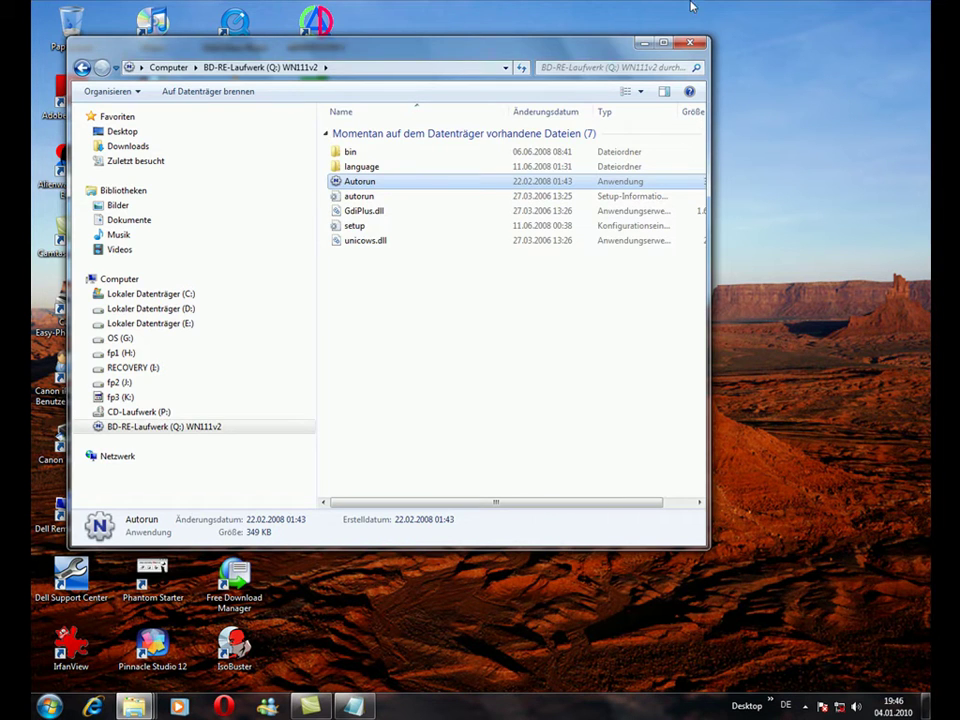
pyautogui.click(647, 44)
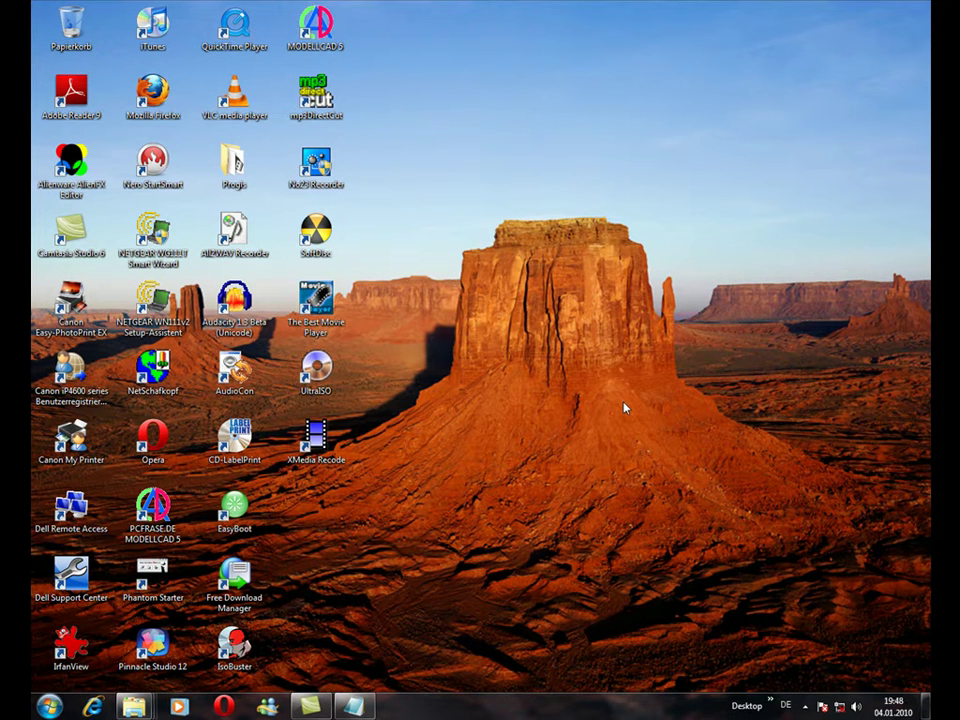
# Copy WN111v2x.sys from E:\down into C:\Windows\System32\drivers with administrator permission and put both folder windows away.
pyautogui.moveTo(133, 706)
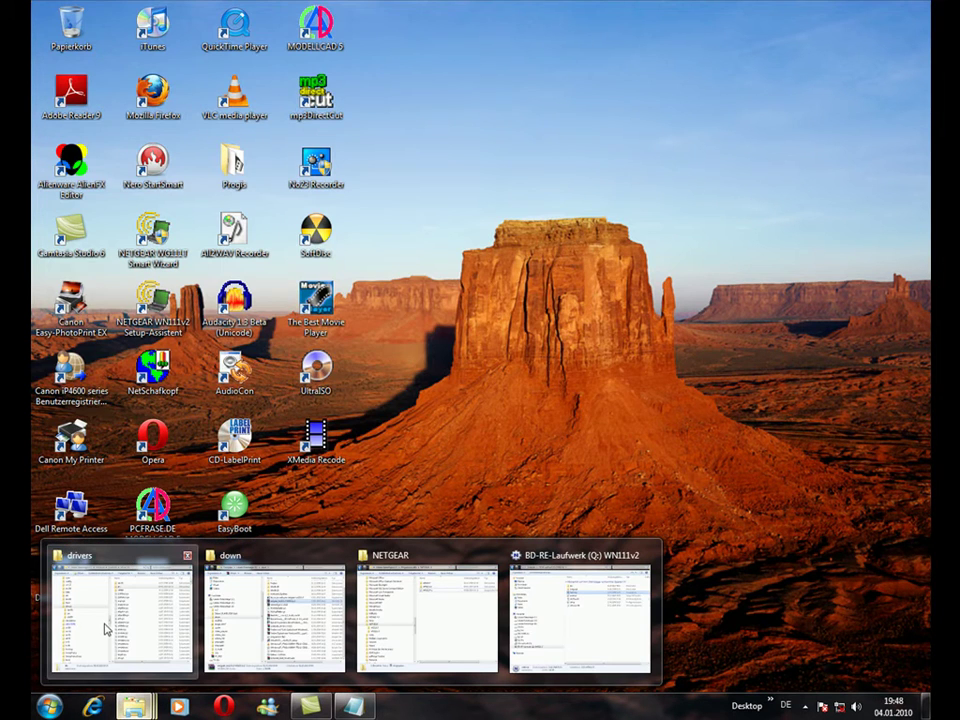
pyautogui.moveTo(105, 628)
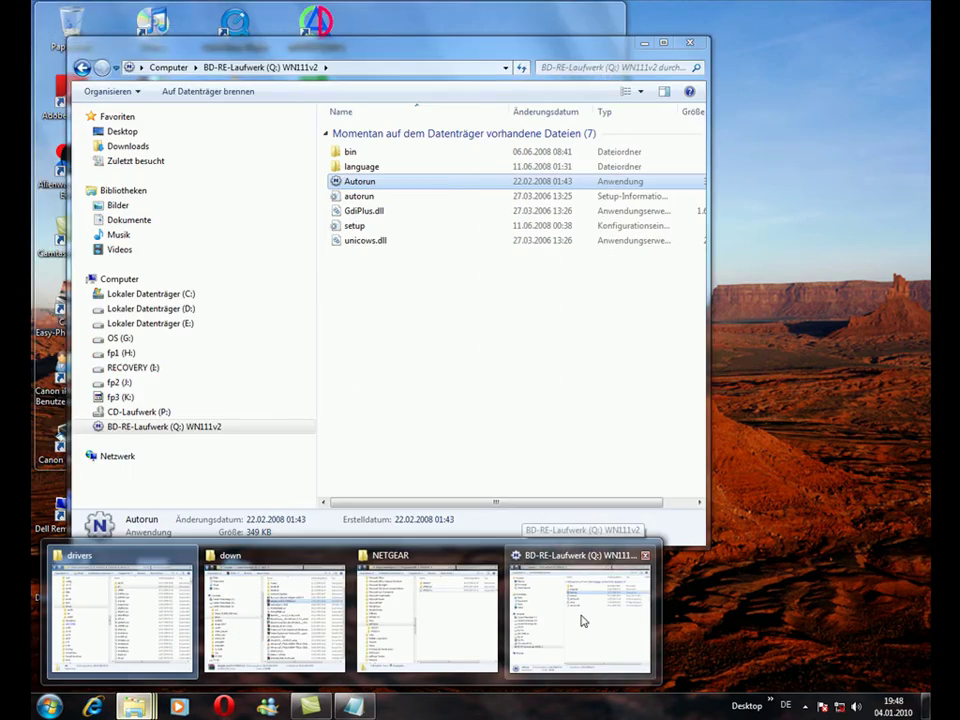
pyautogui.moveTo(455, 625)
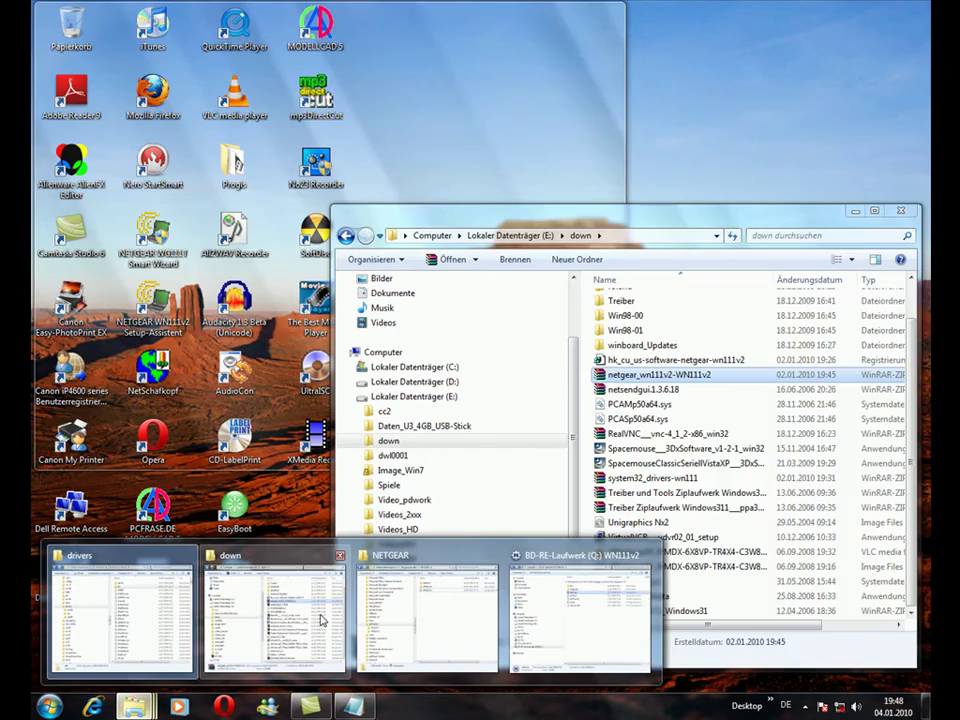
pyautogui.click(322, 620)
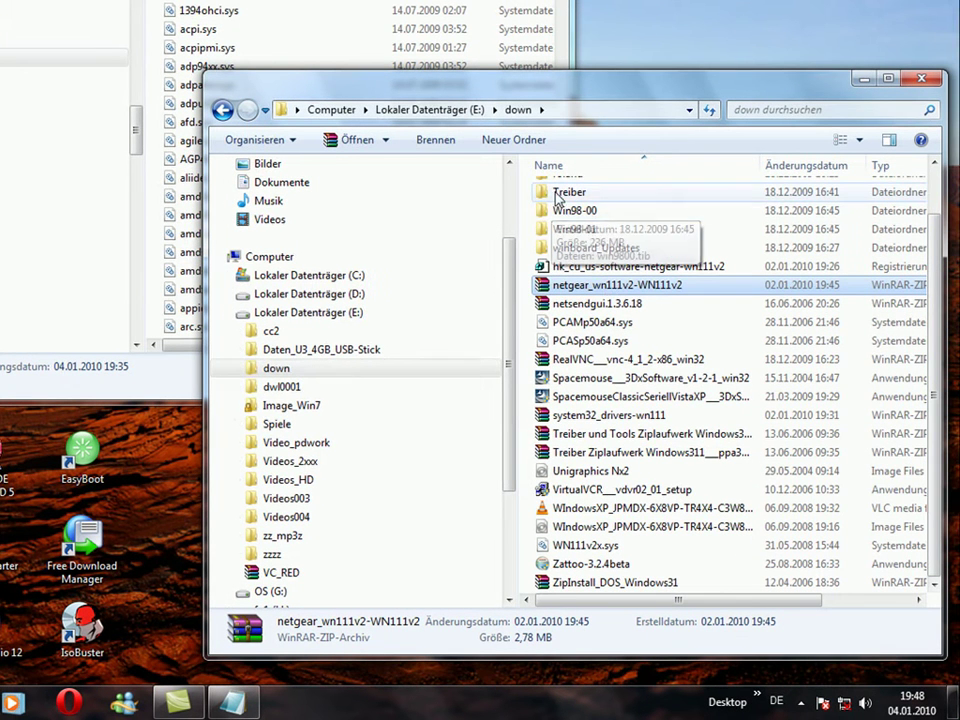
pyautogui.moveTo(786, 88); pyautogui.dragTo(771, 106)
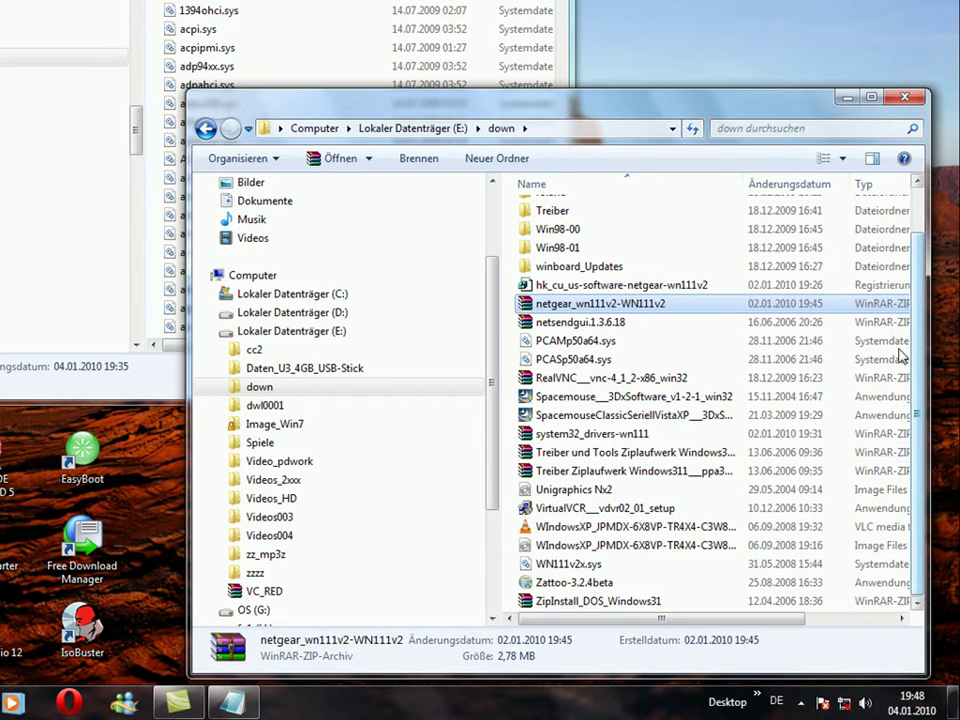
pyautogui.click(589, 565)
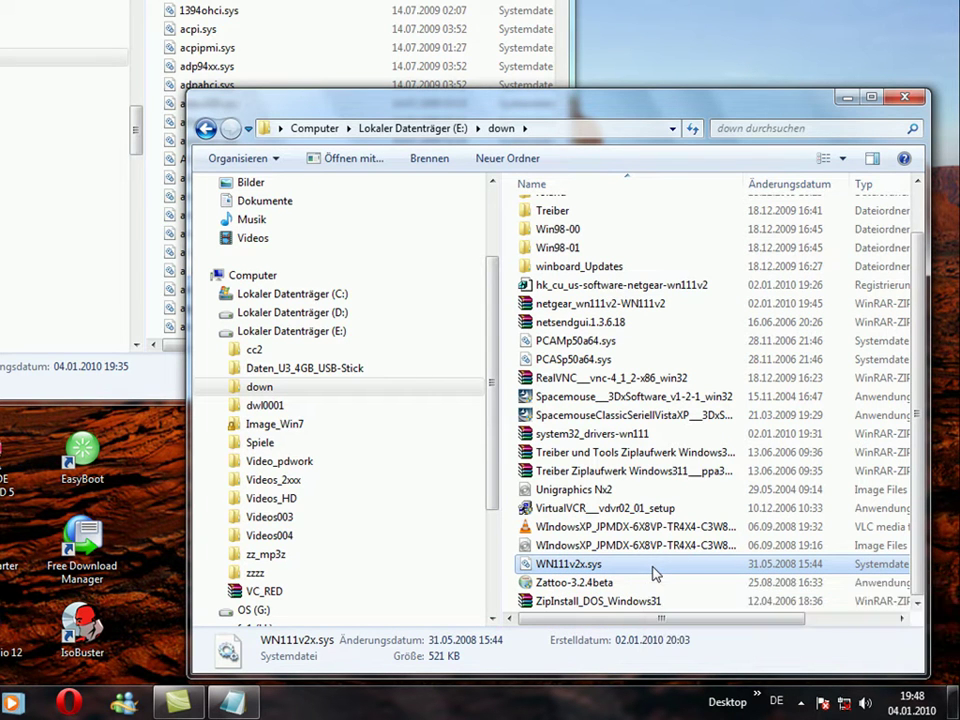
pyautogui.moveTo(655, 573); pyautogui.dragTo(400, 85)
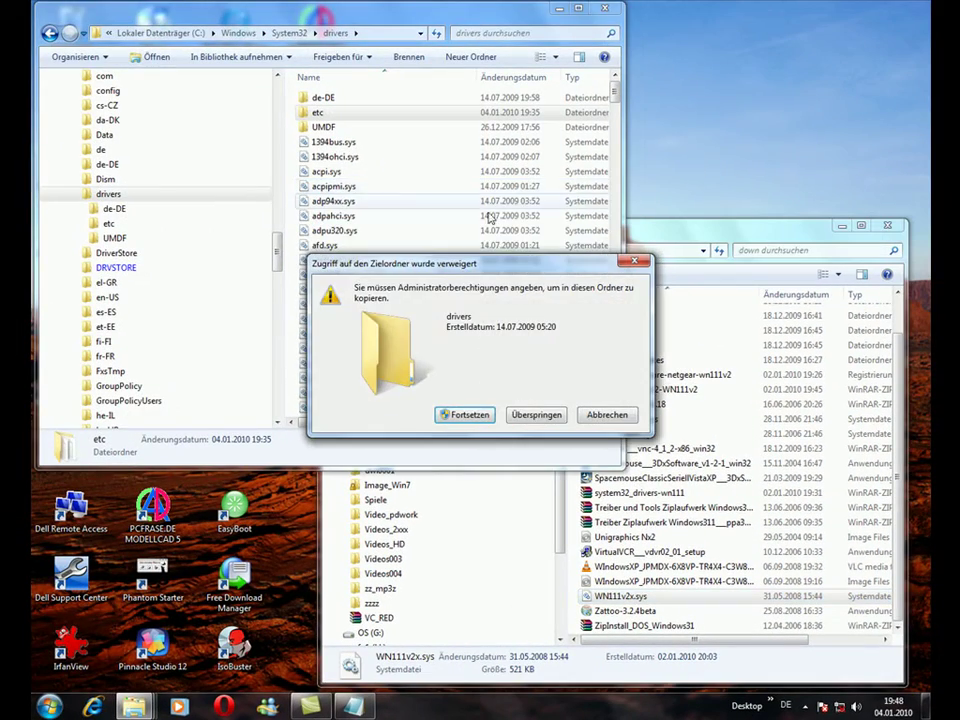
pyautogui.click(466, 414)
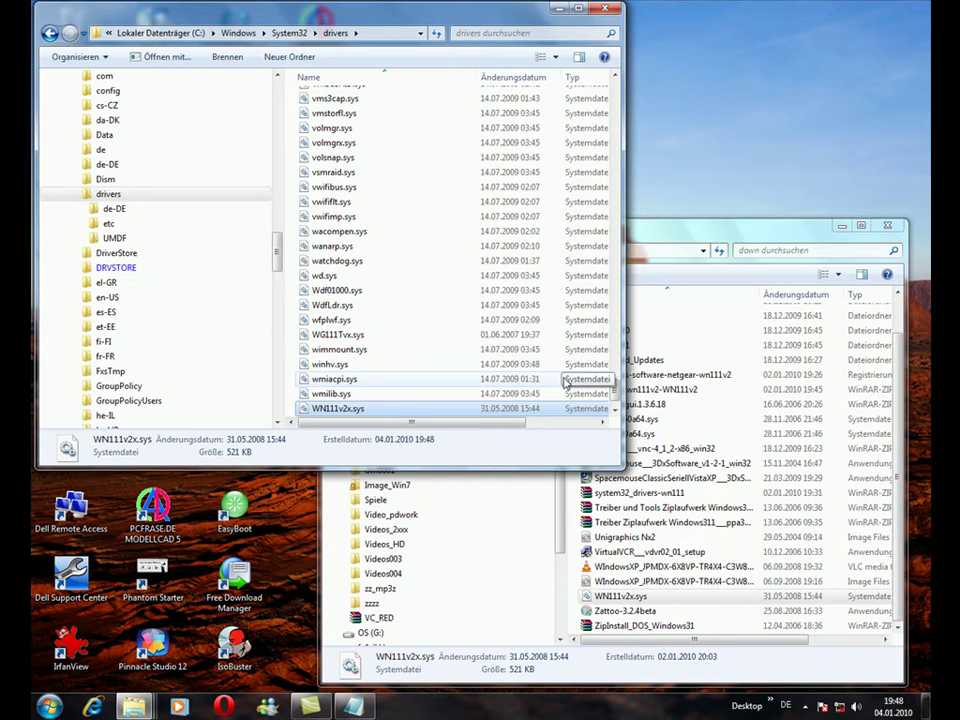
pyautogui.click(605, 8)
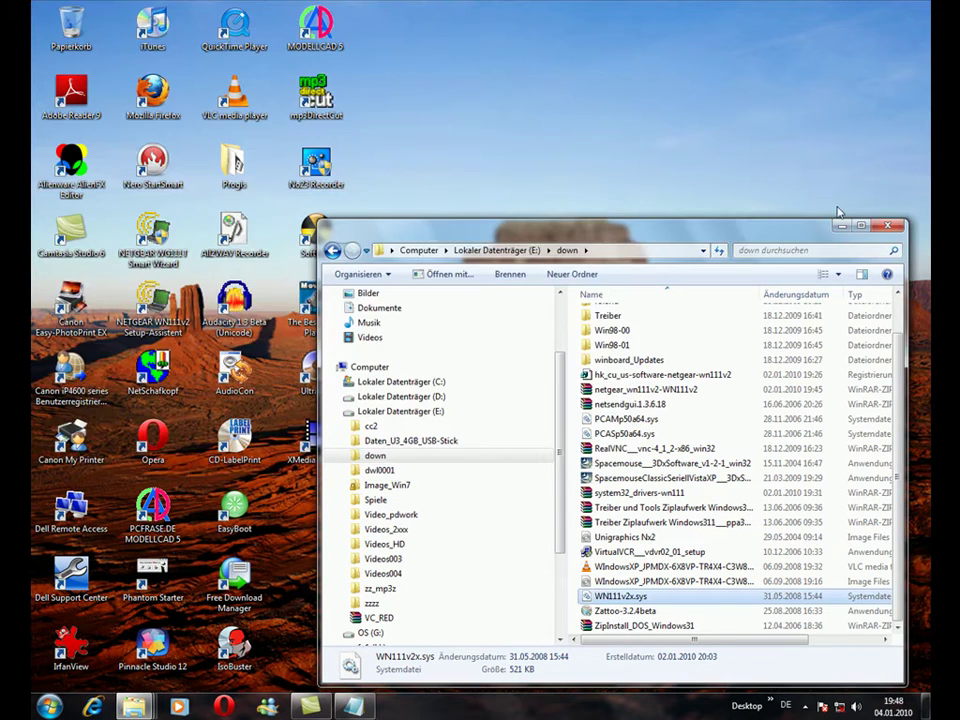
pyautogui.click(843, 226)
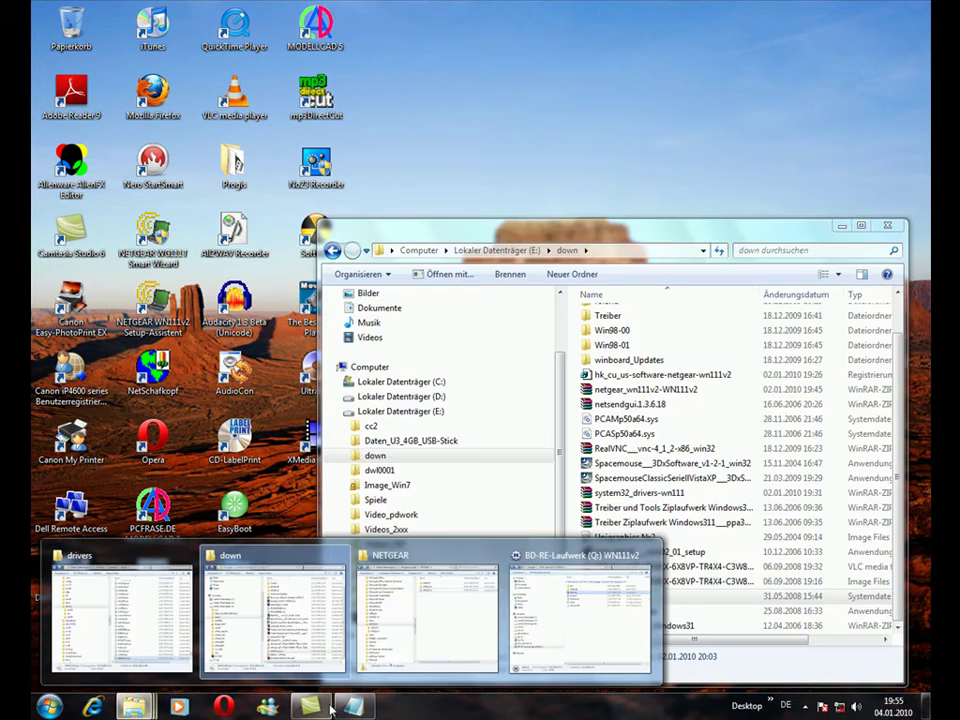
# Bring up the NETGEAR folder from Programme (x86) and shrink its window so the down folder stays accessible.
pyautogui.moveTo(452, 619)
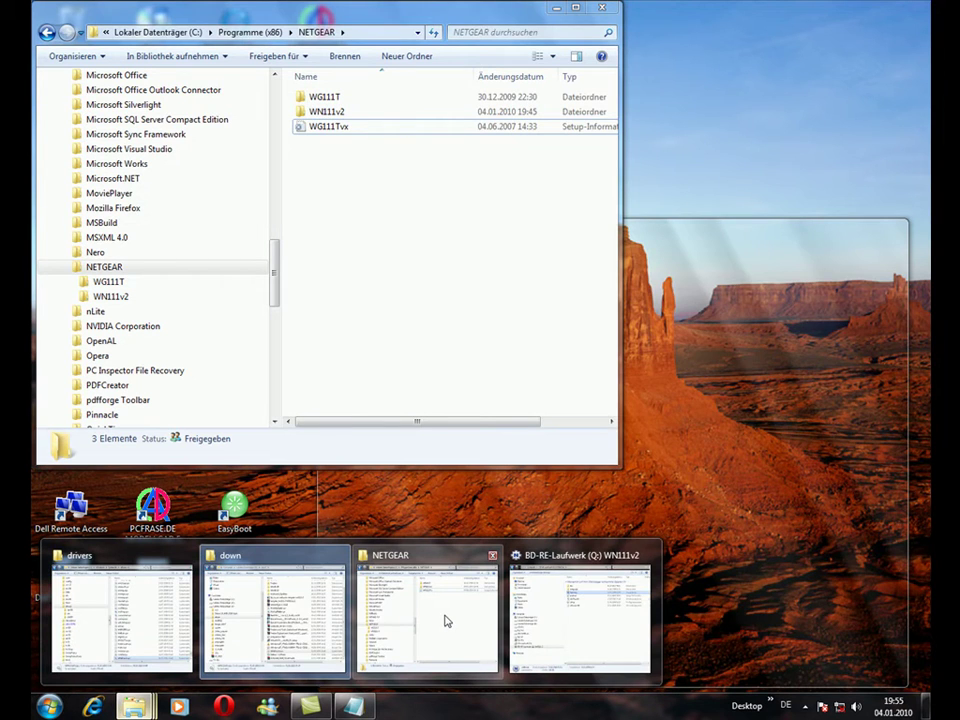
pyautogui.click(447, 621)
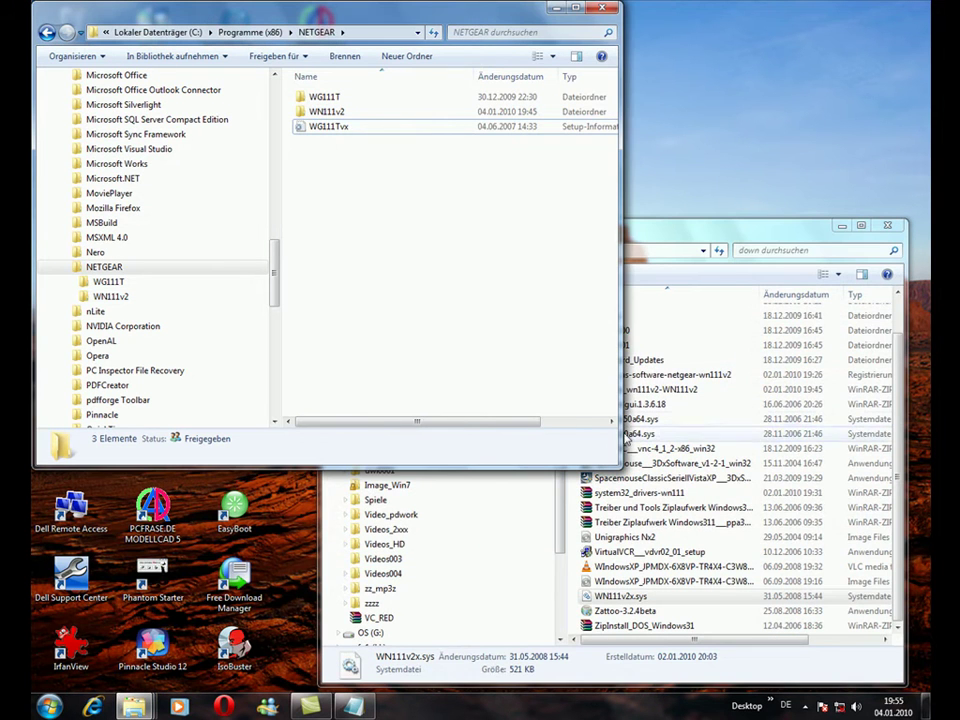
pyautogui.moveTo(617, 465); pyautogui.dragTo(540, 398)
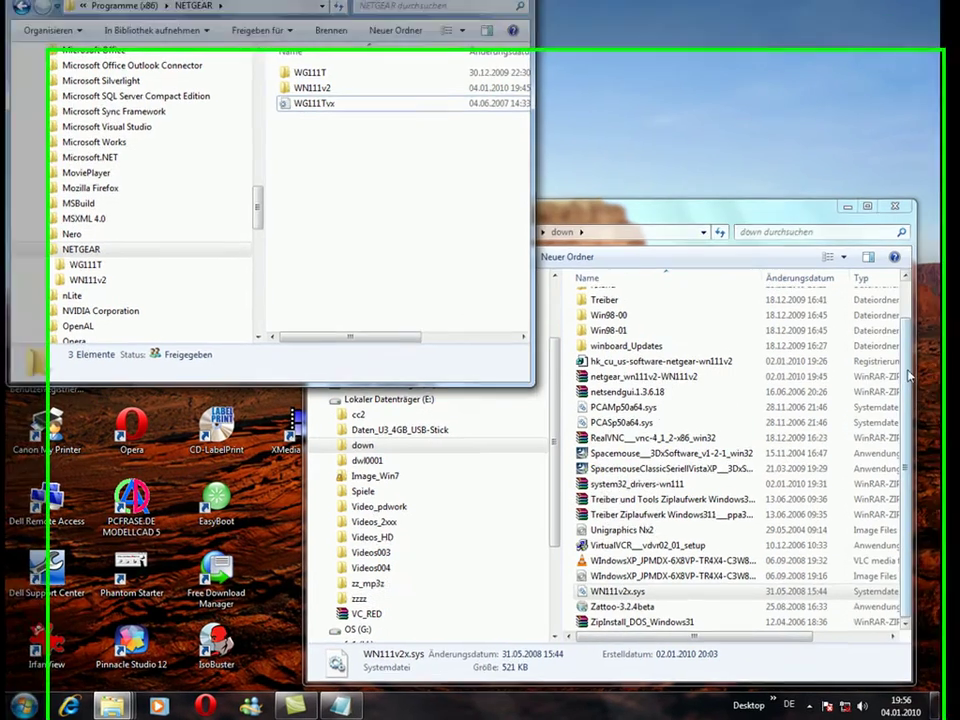
# Open the netgear_wn111v2-WN111v2 archive from the down folder and arrange its window so the NETGEAR folder stays accessible.
pyautogui.click(899, 416)
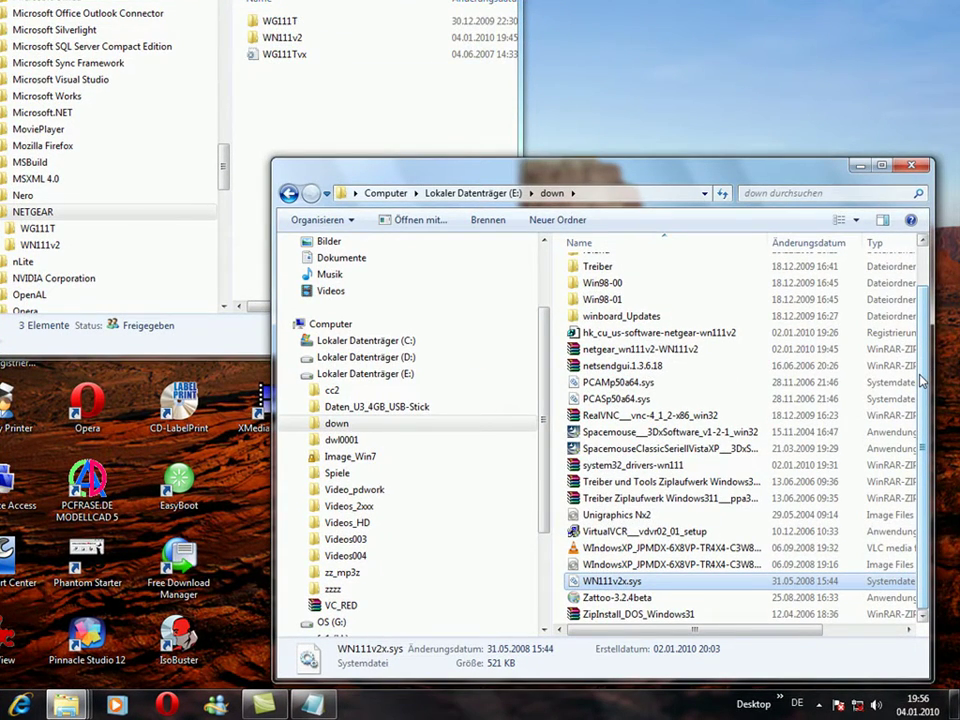
pyautogui.click(692, 349)
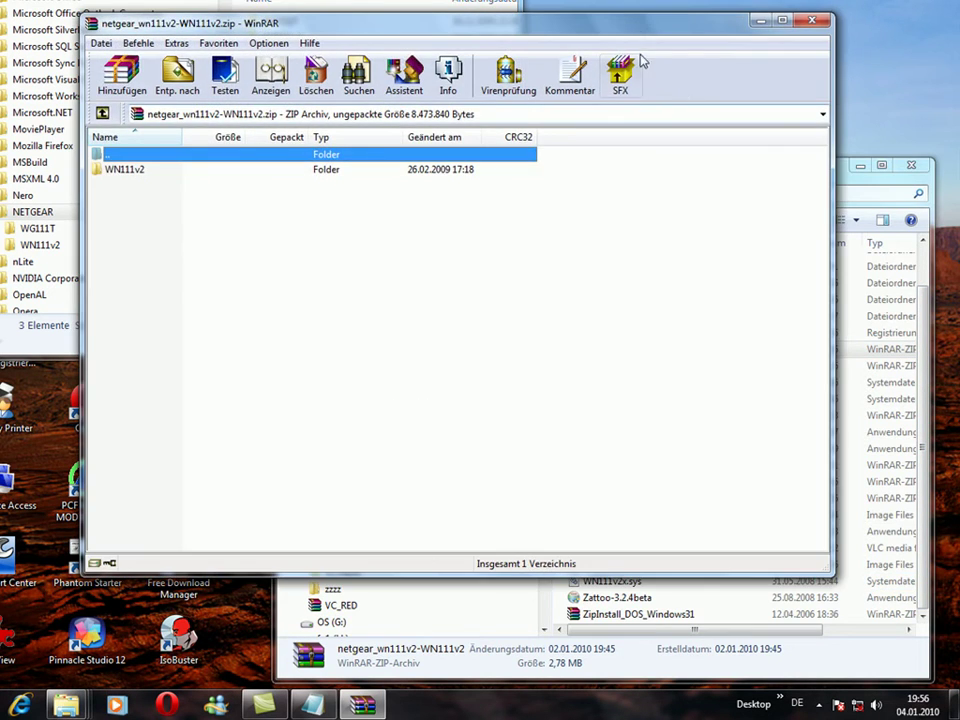
pyautogui.moveTo(644, 29); pyautogui.dragTo(770, 110)
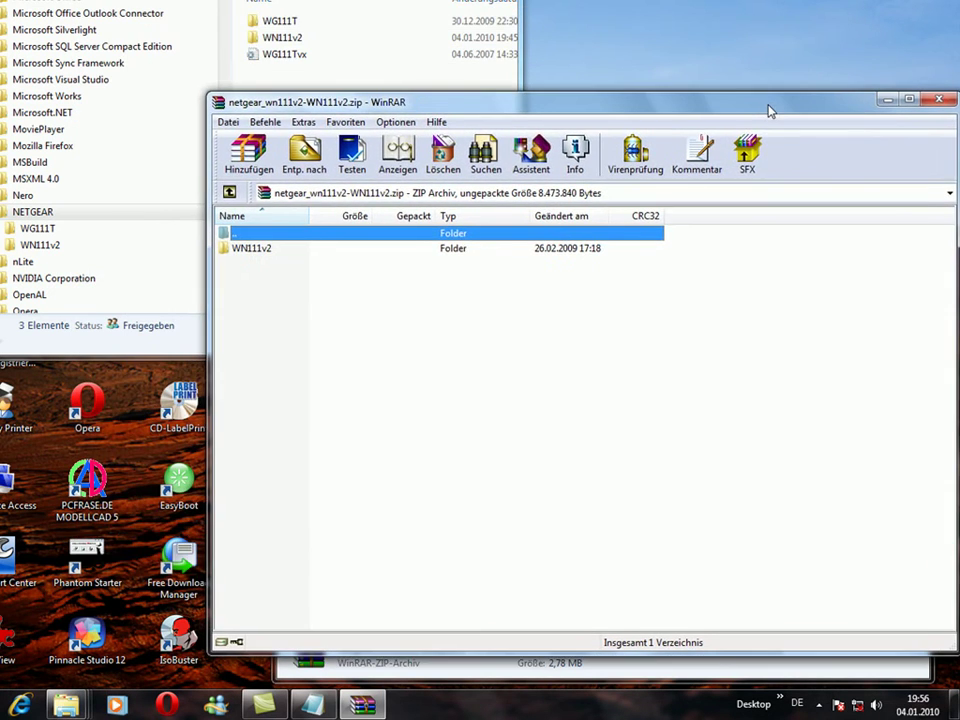
pyautogui.click(232, 250)
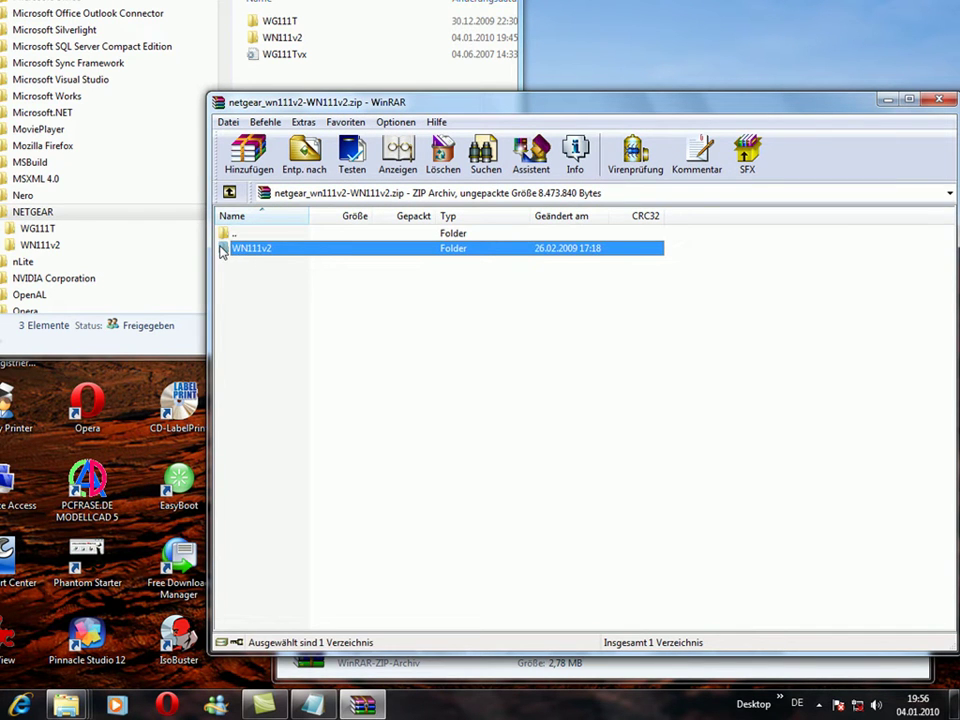
# Copy the archive's WN111v2 folder into Programme (x86)\NETGEAR, merging existing folders and replacing all files with the same name.
pyautogui.moveTo(224, 252); pyautogui.dragTo(85, 215)
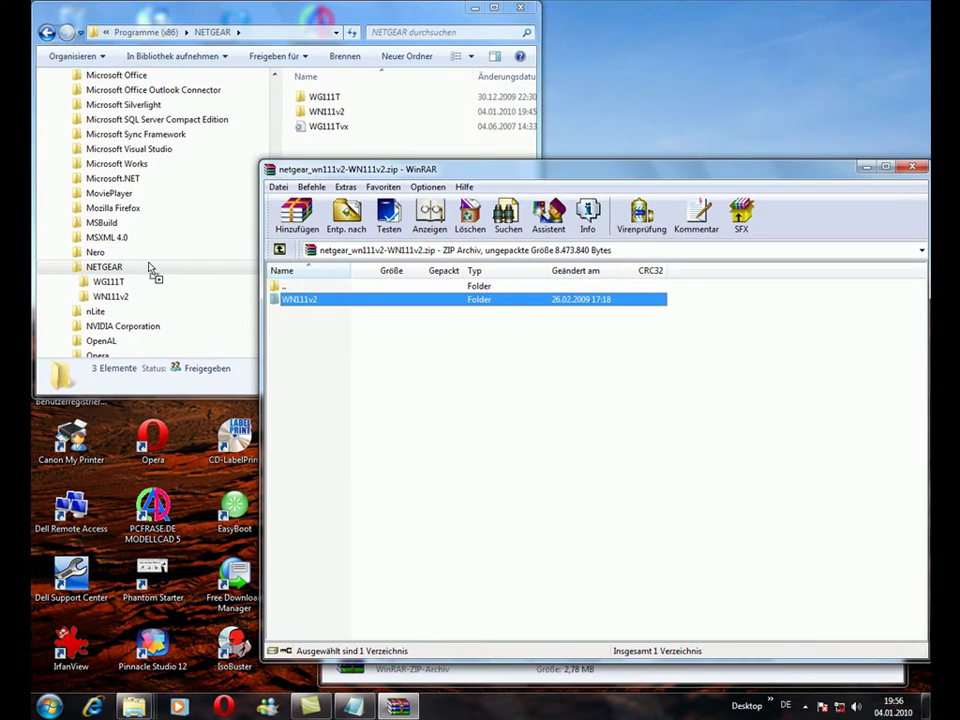
pyautogui.moveTo(150, 268); pyautogui.dragTo(152, 266)
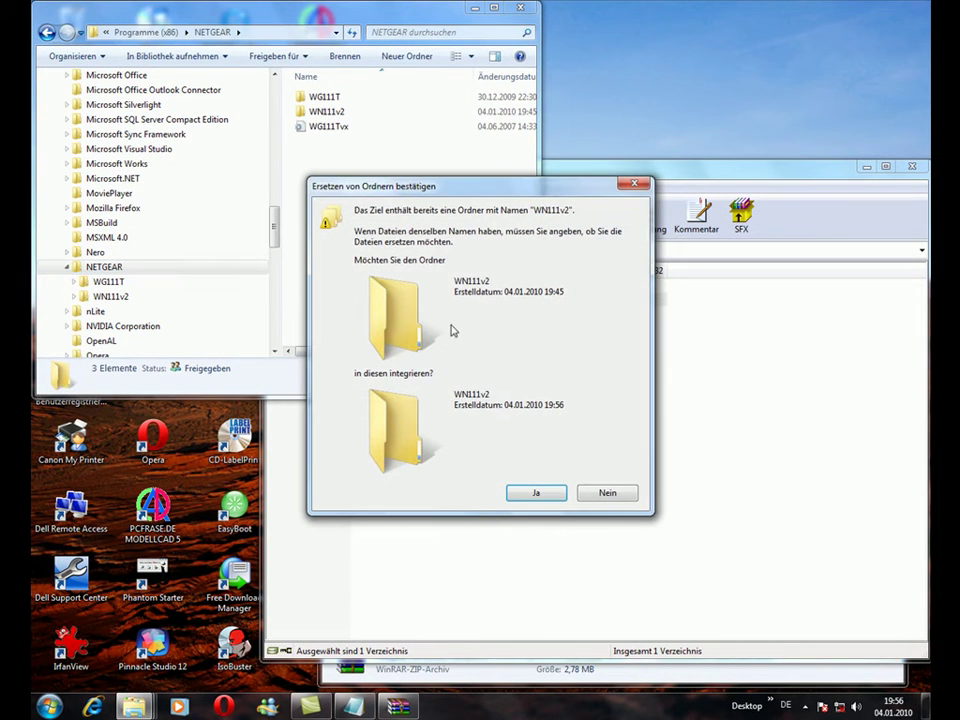
pyautogui.click(538, 494)
pyautogui.click(420, 502)
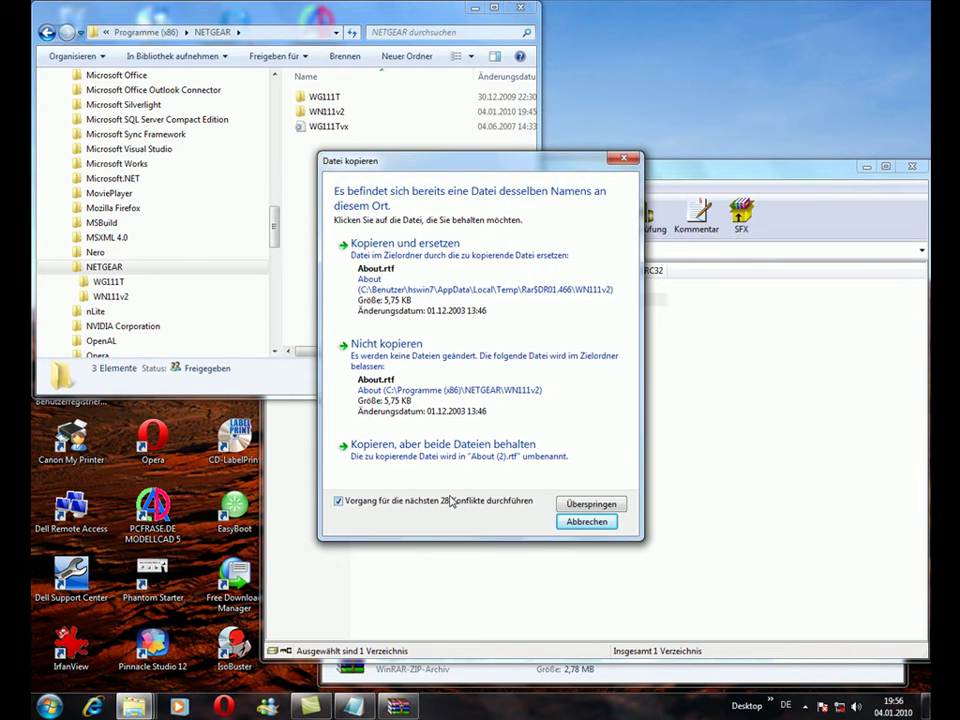
pyautogui.click(383, 247)
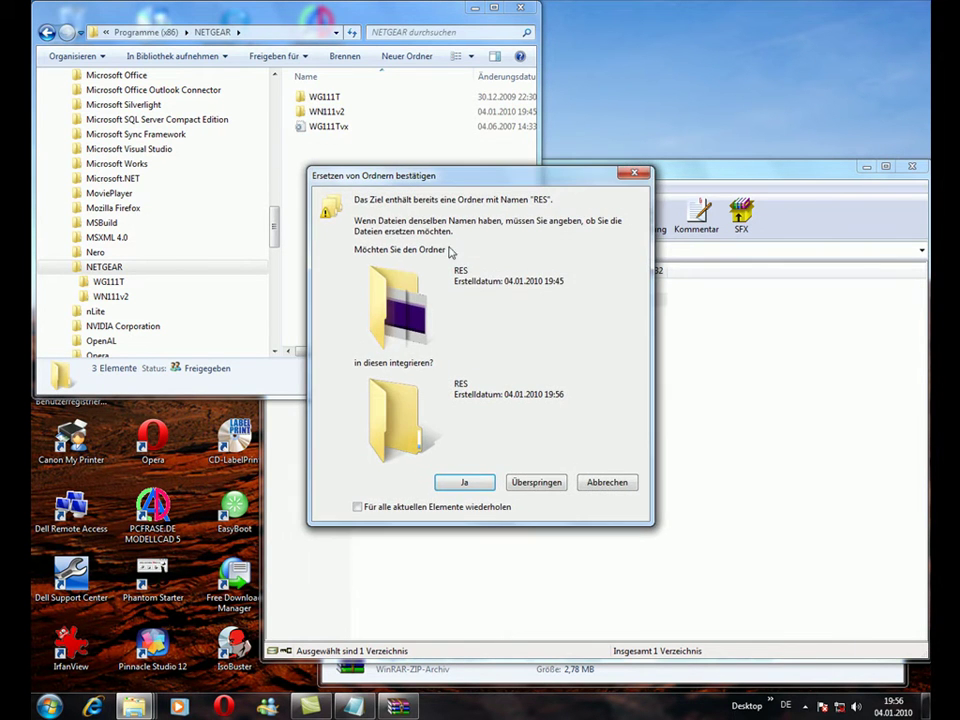
pyautogui.click(357, 507)
pyautogui.click(464, 483)
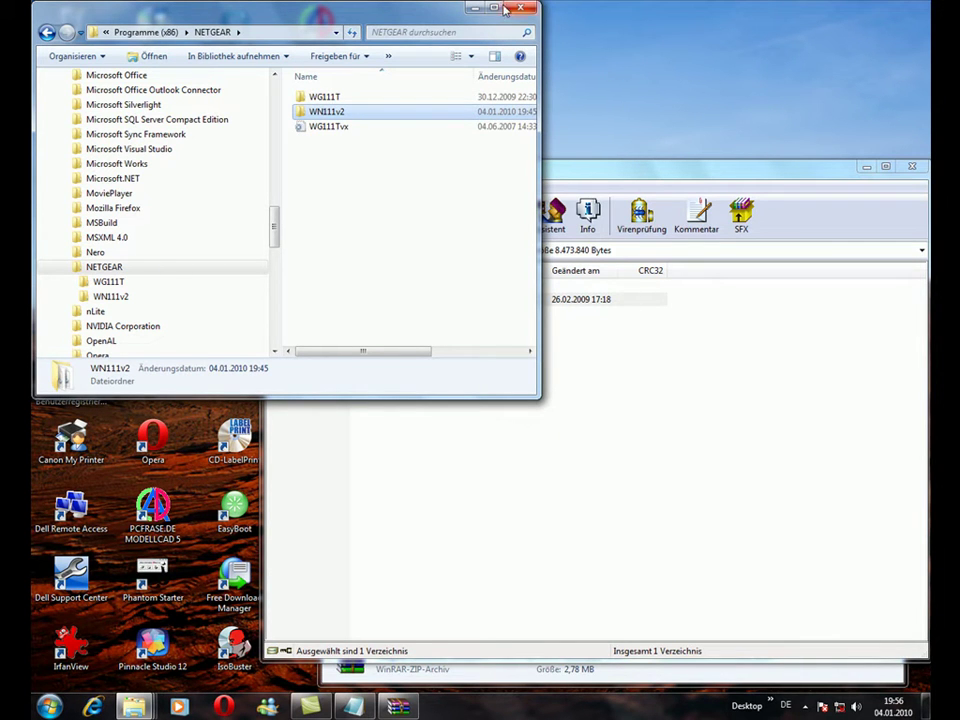
# Close the NETGEAR folder and archive windows, minimize the down folder, and briefly show the wn111_001 note about plugging in the USB stick.
pyautogui.hotkey('alt', 'F4')
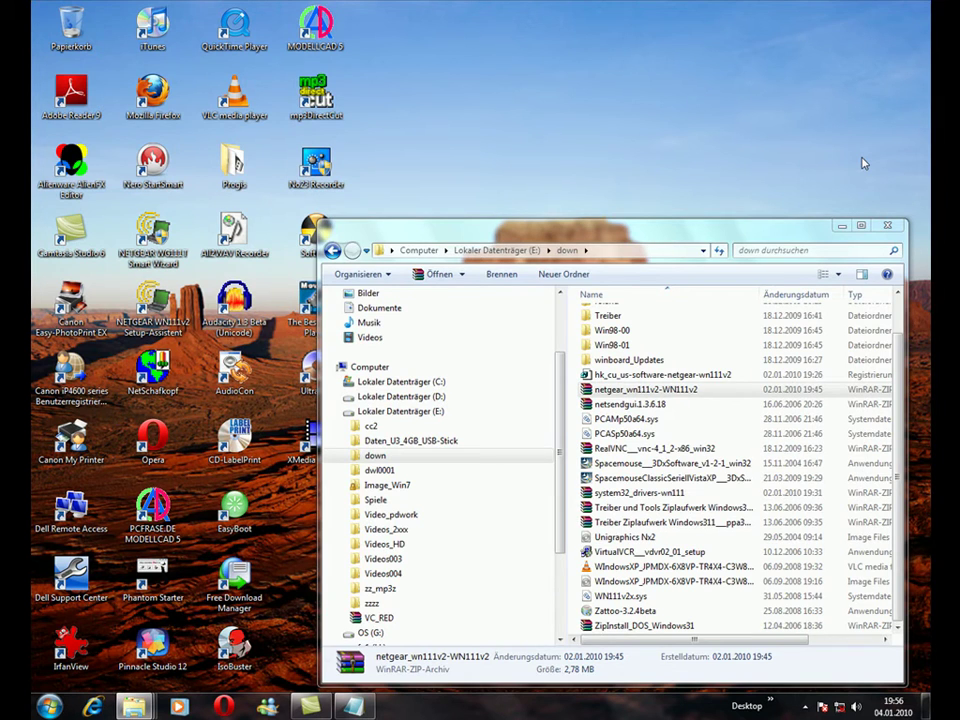
pyautogui.click(841, 225)
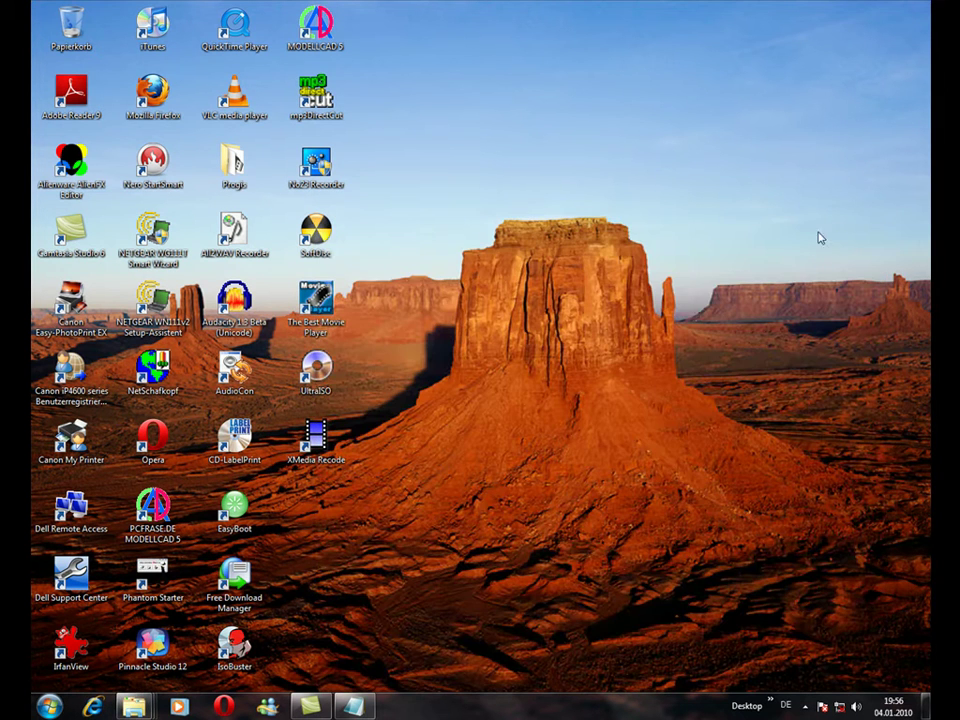
pyautogui.click(352, 706)
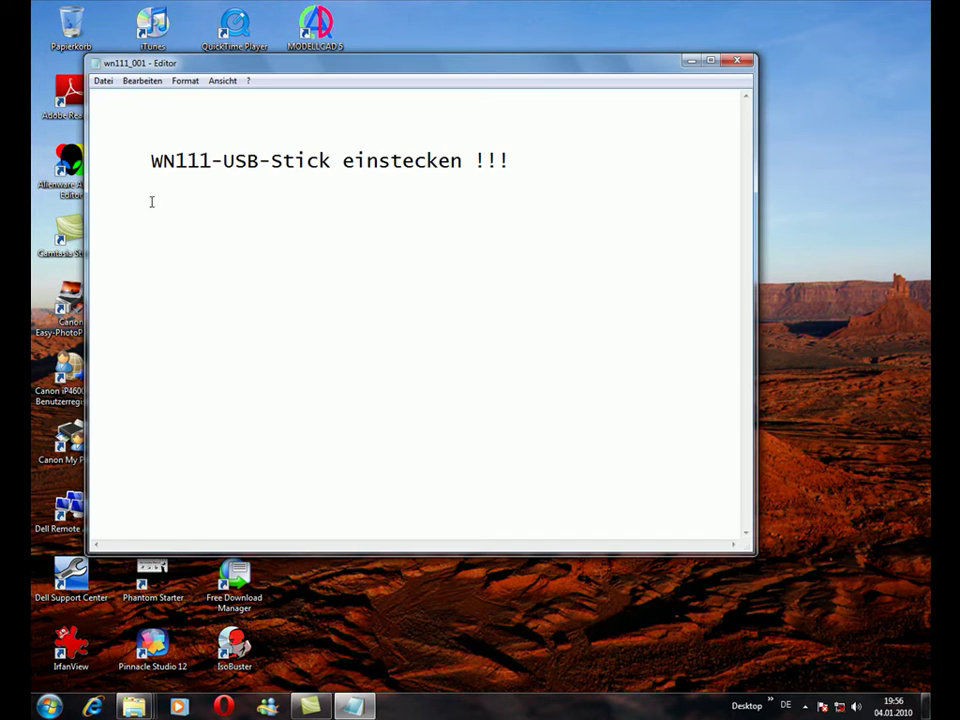
pyautogui.click(689, 62)
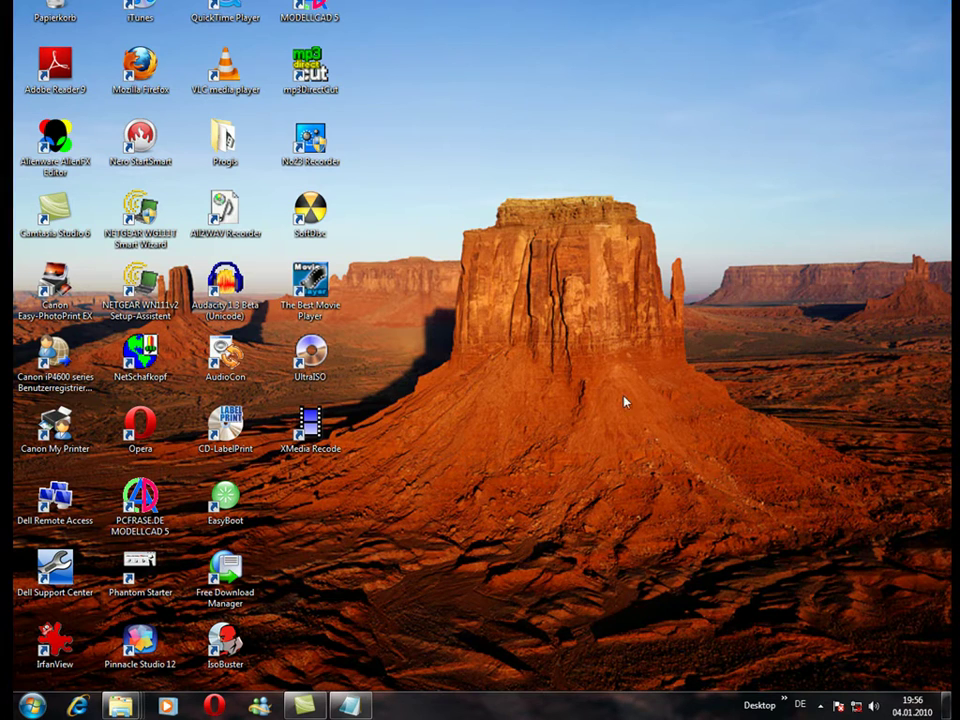
# Open the Device Manager from the Hardware und Sound category of the Control Panel.
pyautogui.click(33, 706)
pyautogui.click(240, 544)
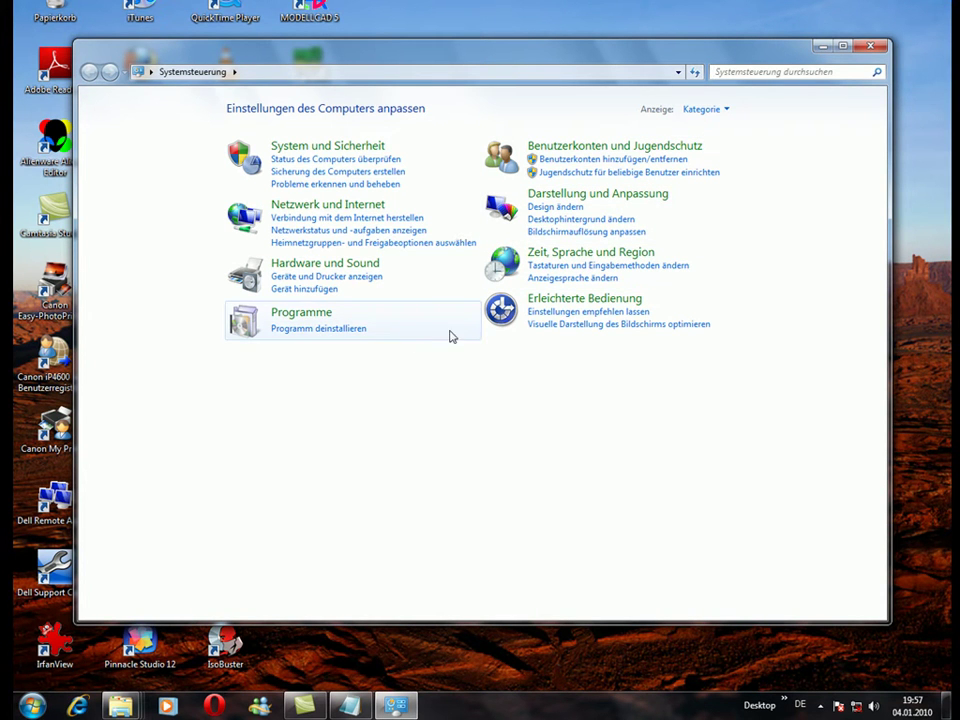
pyautogui.click(330, 263)
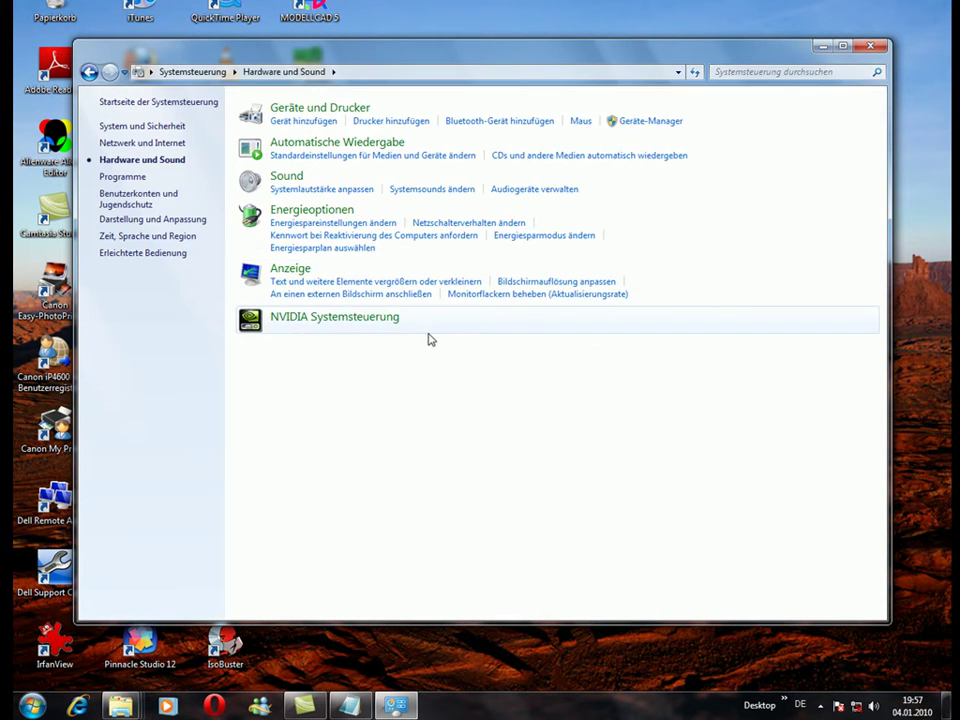
pyautogui.click(655, 122)
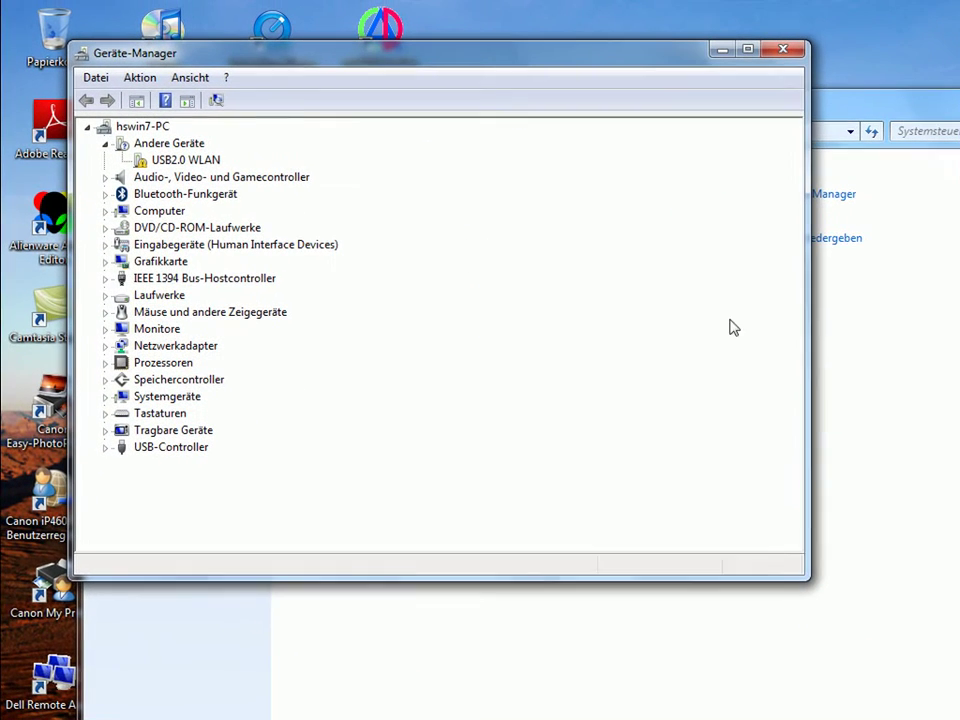
# Start a driver update for the USB2.0 WLAN device and choose to search the computer for driver software.
pyautogui.click(205, 160)
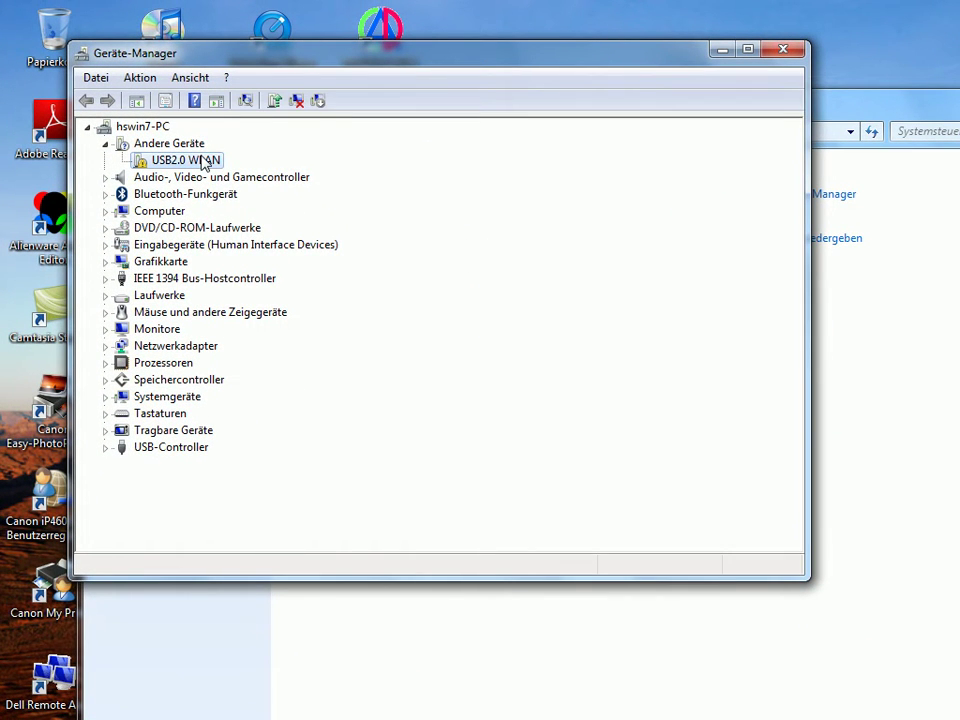
pyautogui.rightClick(205, 160)
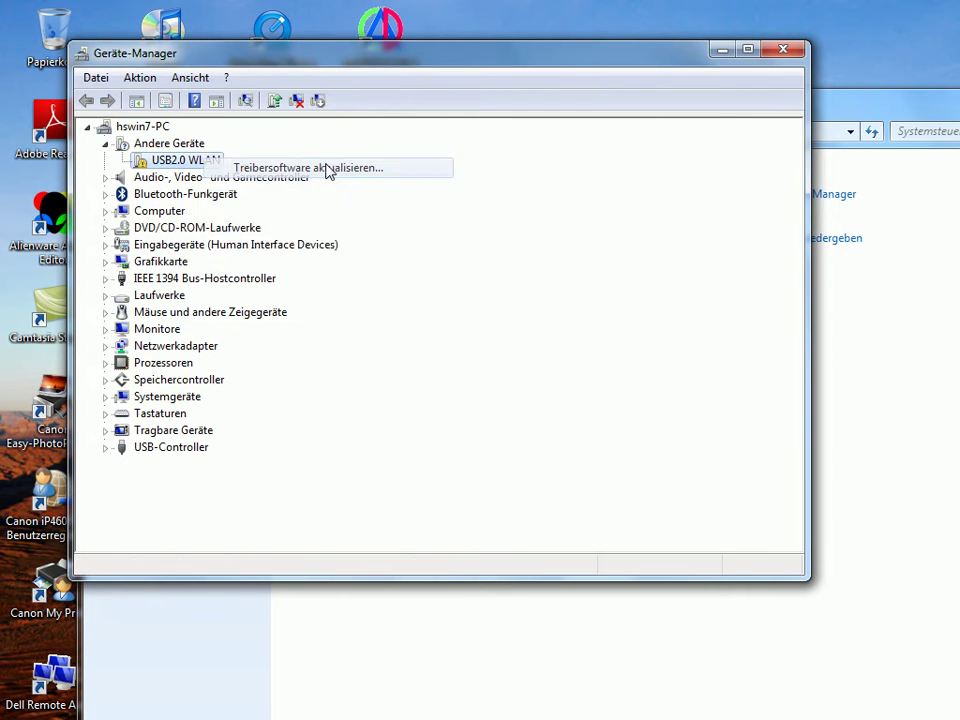
pyautogui.click(325, 170)
pyautogui.click(373, 364)
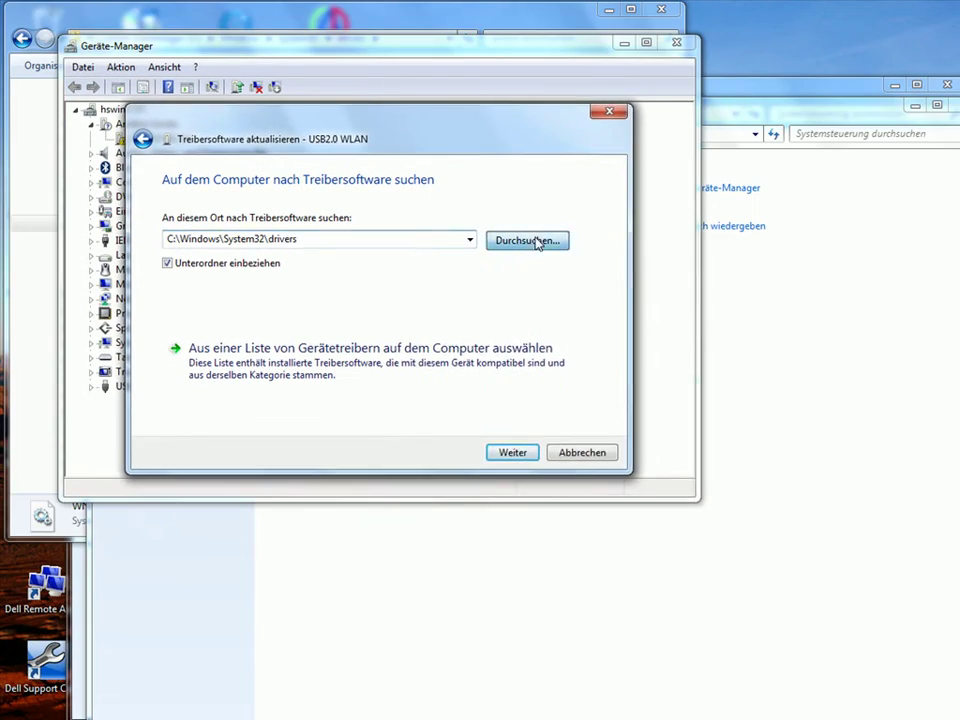
# Set the driver search location to the WN111v2 folder under Programme (x86)\NETGEAR and install the driver from there.
pyautogui.click(537, 242)
pyautogui.moveTo(786, 356); pyautogui.dragTo(786, 389)
pyautogui.moveTo(733, 299)
pyautogui.mouseDown()
pyautogui.moveTo(735, 308)
pyautogui.moveTo(735, 285)
pyautogui.mouseUp()
pyautogui.click(450, 477)
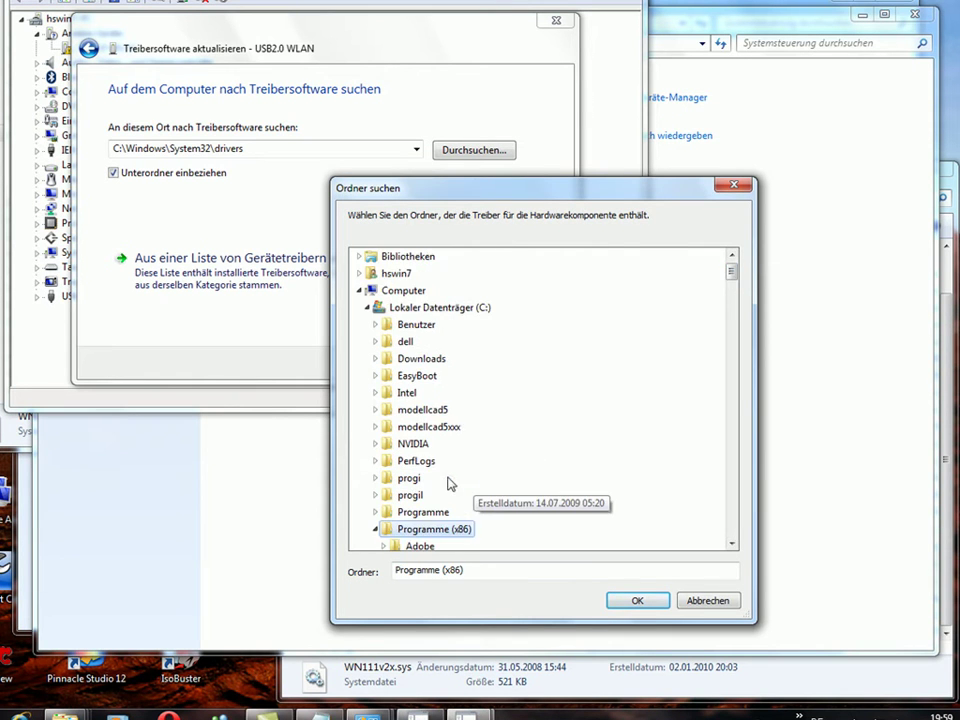
pyautogui.scroll(-12, 570, 417)
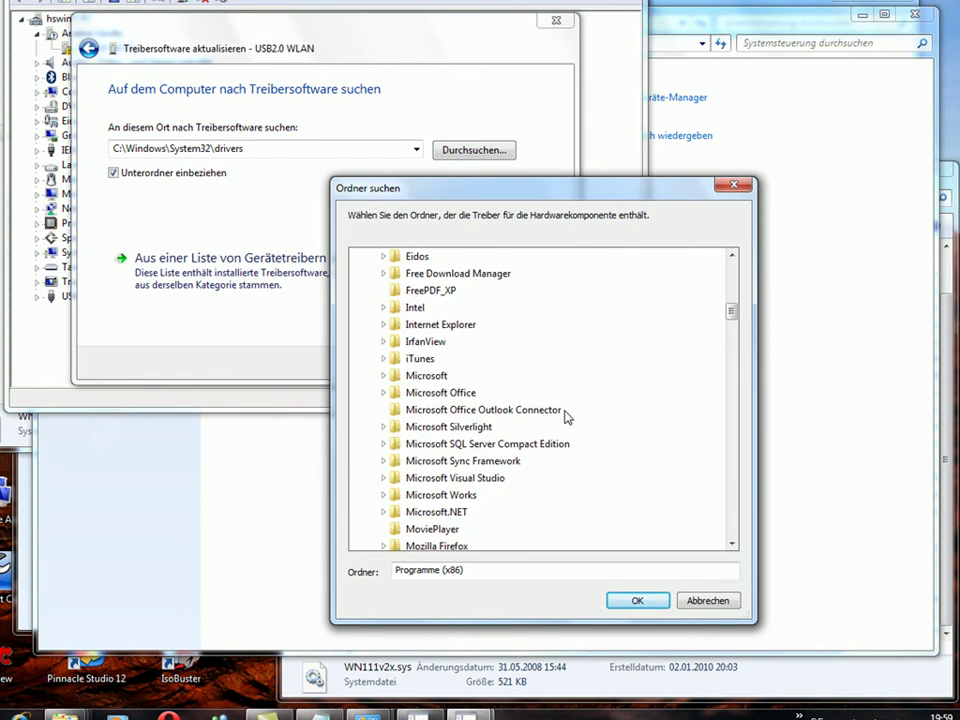
pyautogui.click(435, 411)
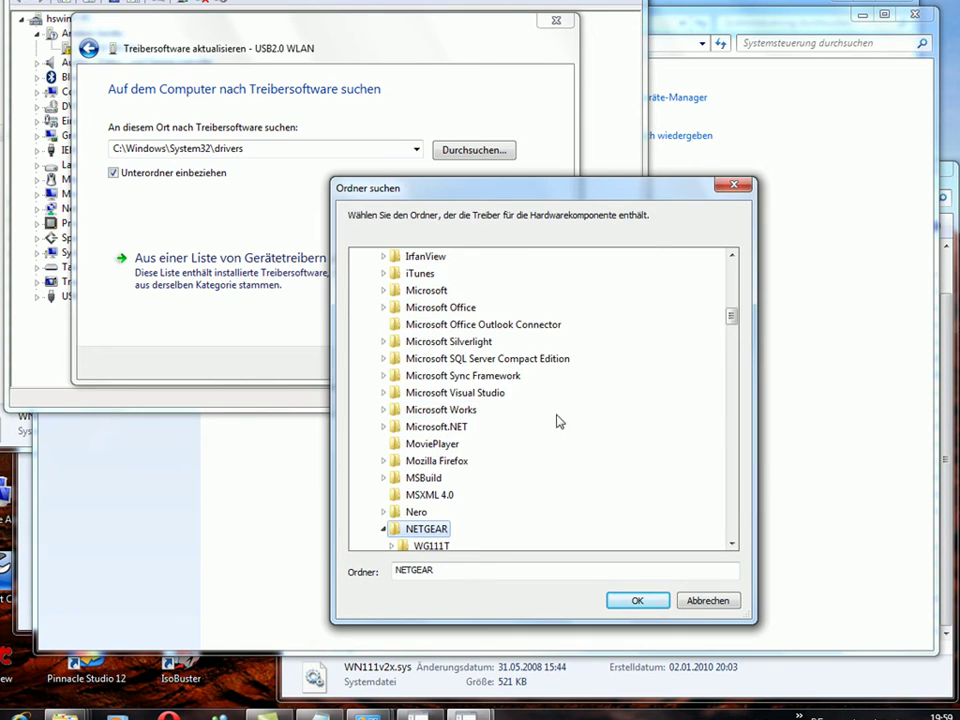
pyautogui.scroll(-4, 576, 423)
pyautogui.click(452, 358)
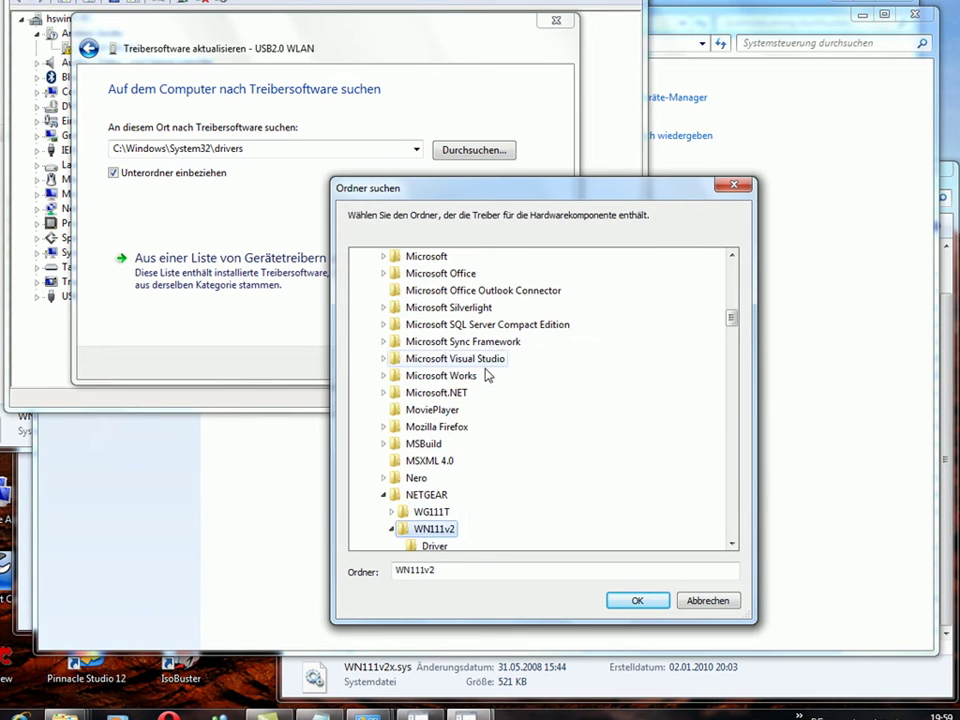
pyautogui.scroll(-3, 555, 412)
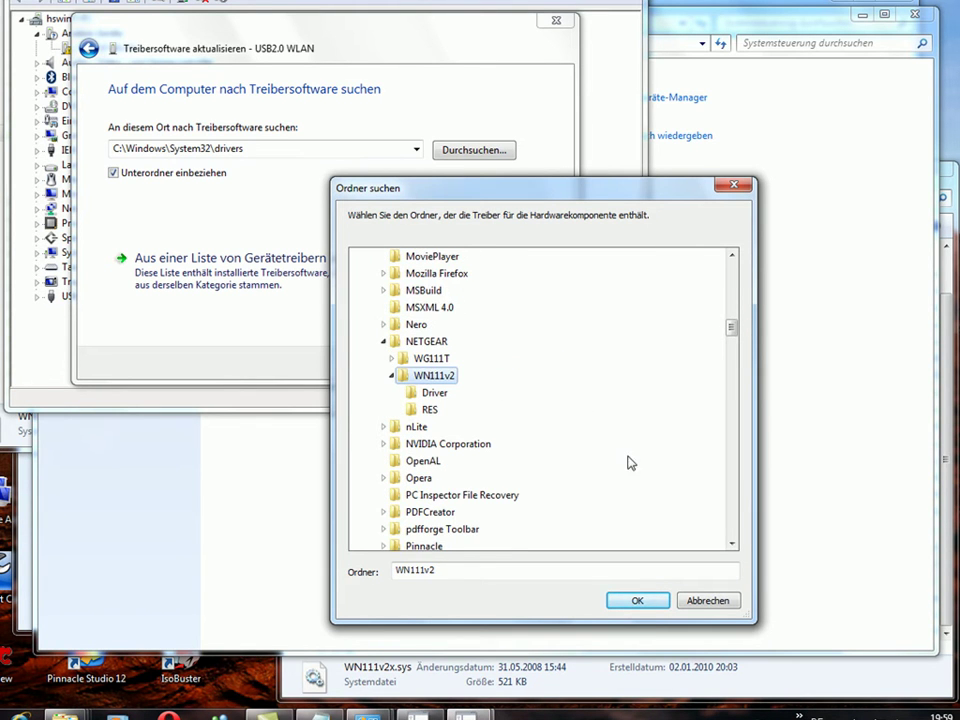
pyautogui.click(642, 603)
pyautogui.click(473, 370)
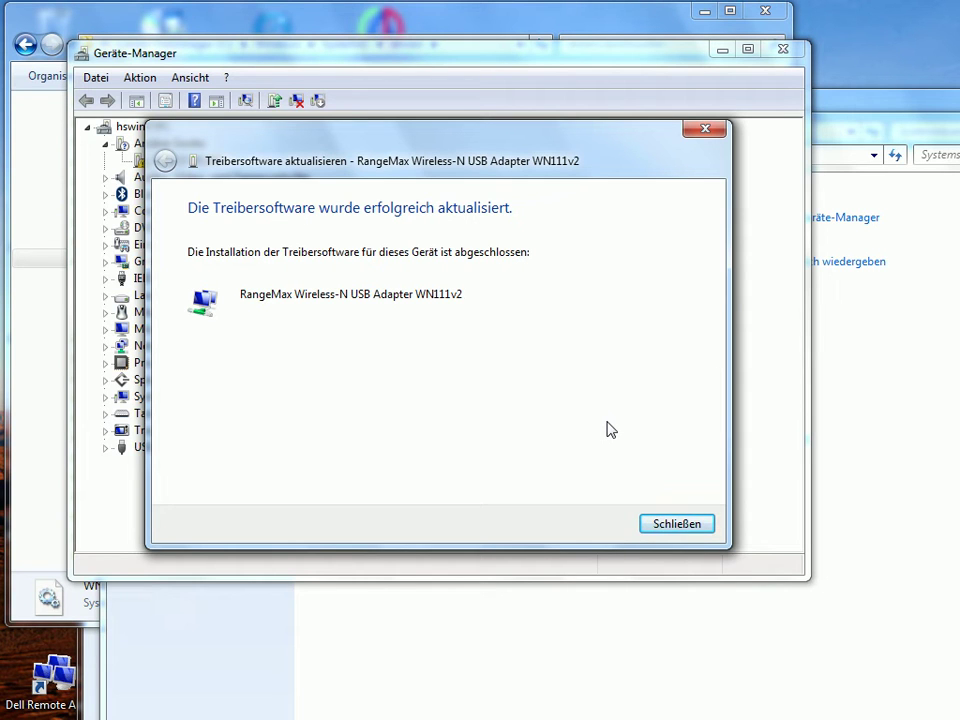
# Close the finished driver update wizard, the Device Manager and the Control Panel.
pyautogui.click(677, 524)
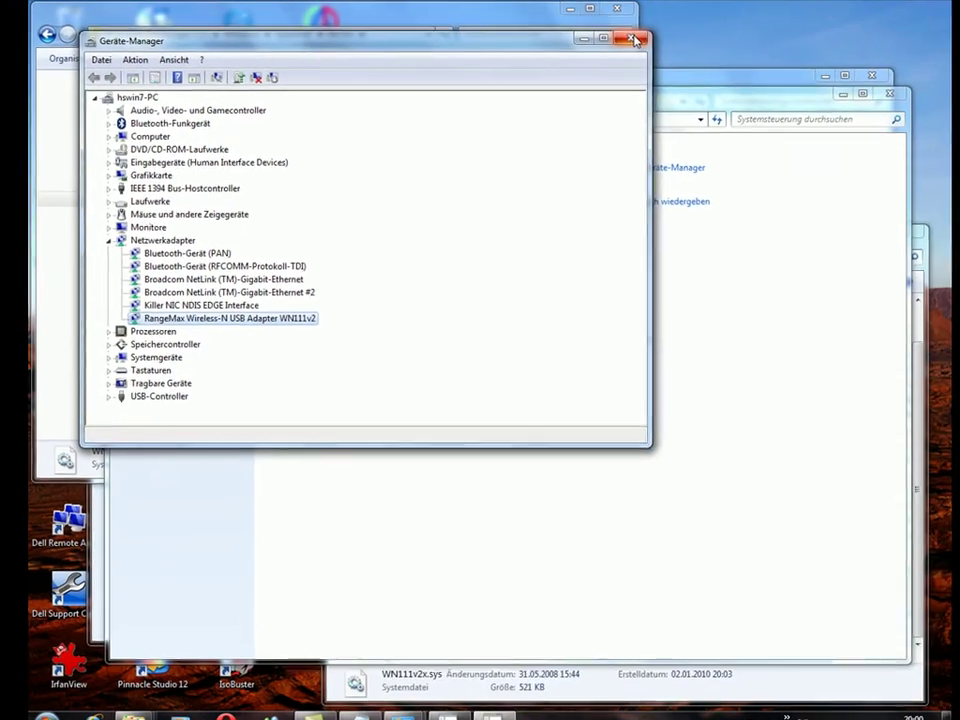
pyautogui.click(750, 48)
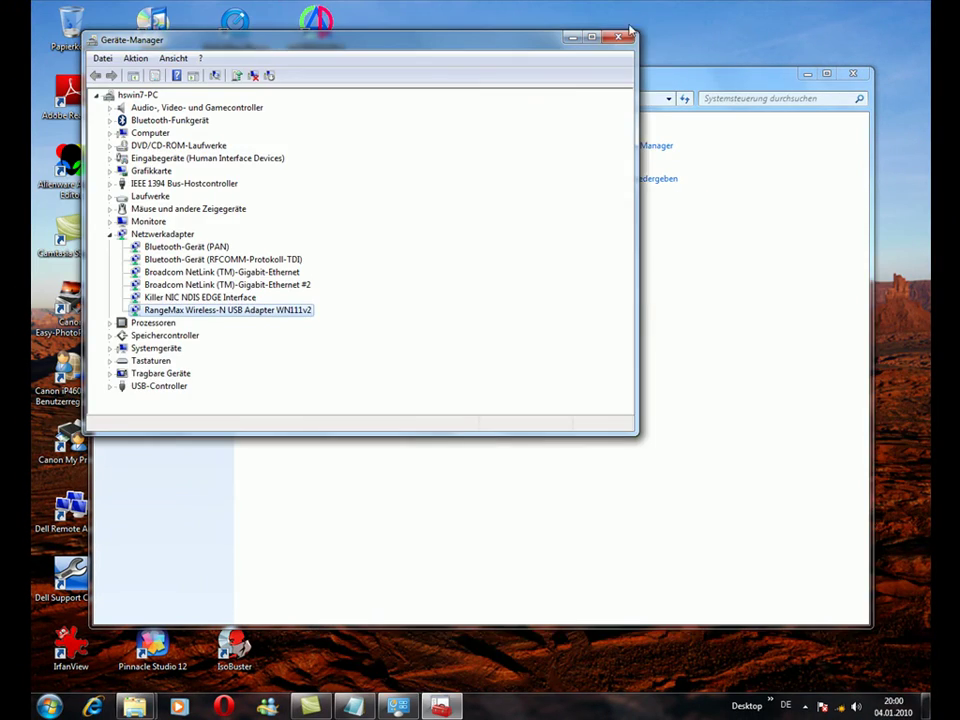
pyautogui.click(618, 37)
pyautogui.click(853, 73)
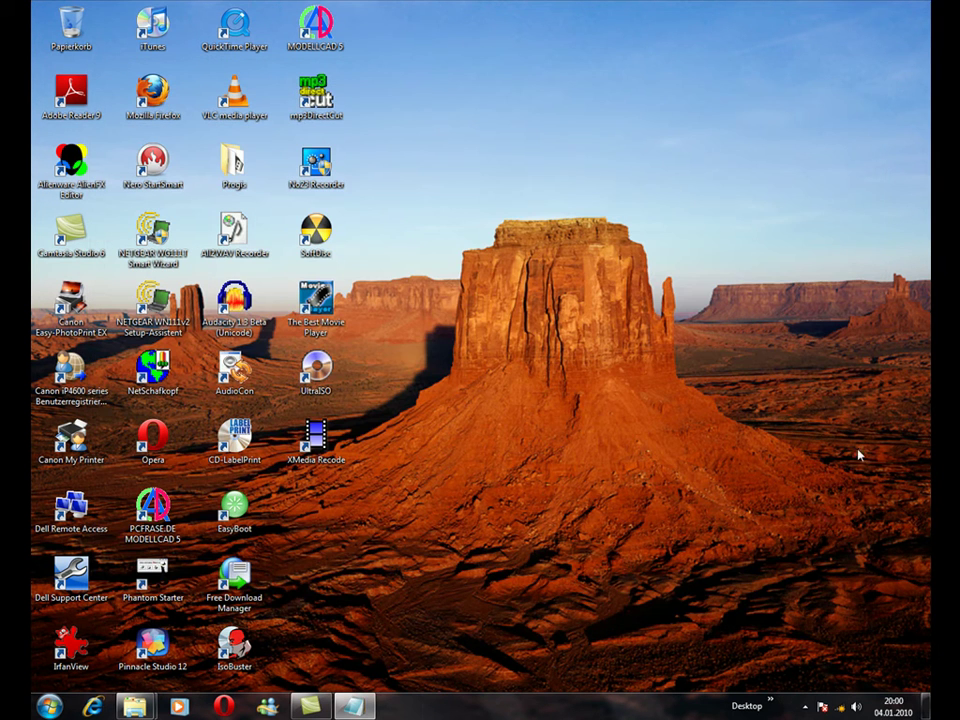
# Connect to the ngdell wireless network, hiding the characters while entering the network security key.
pyautogui.rightClick(843, 710)
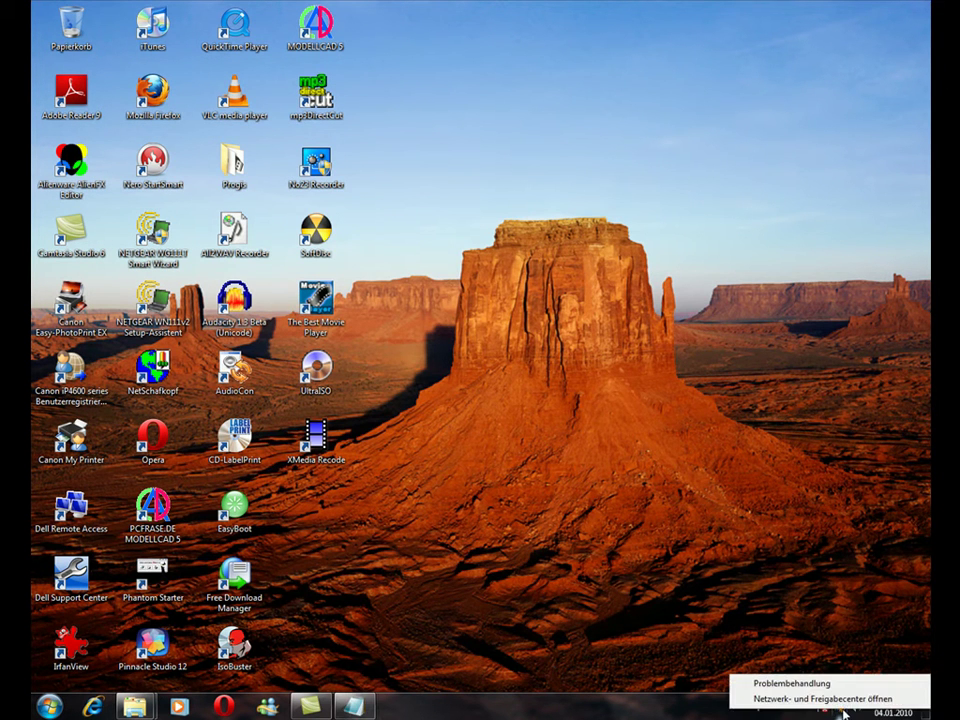
pyautogui.click(843, 710)
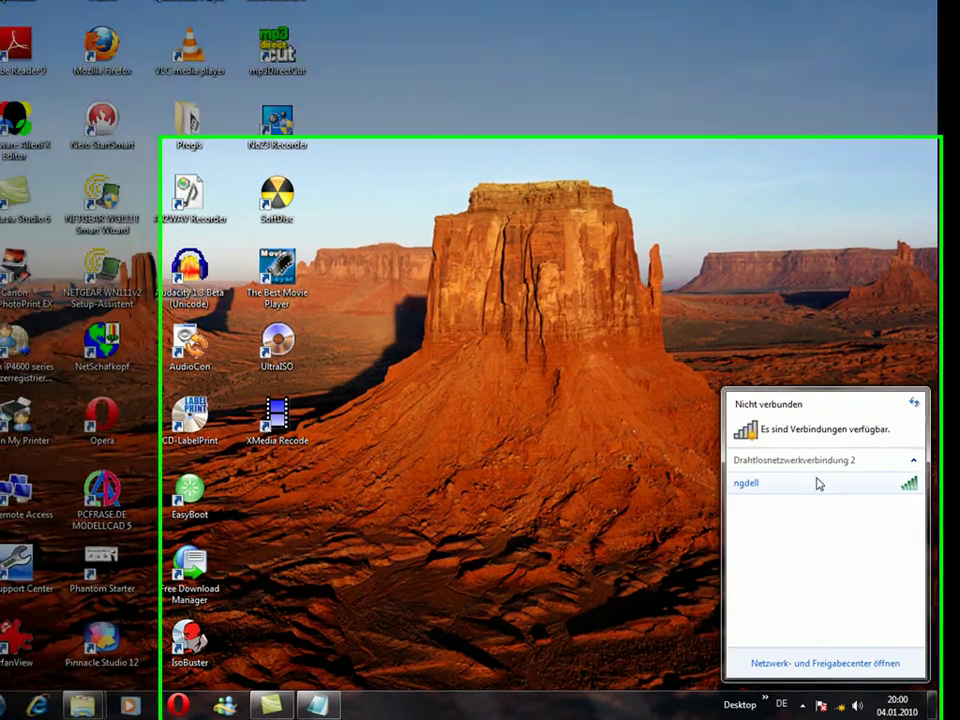
pyautogui.click(821, 502)
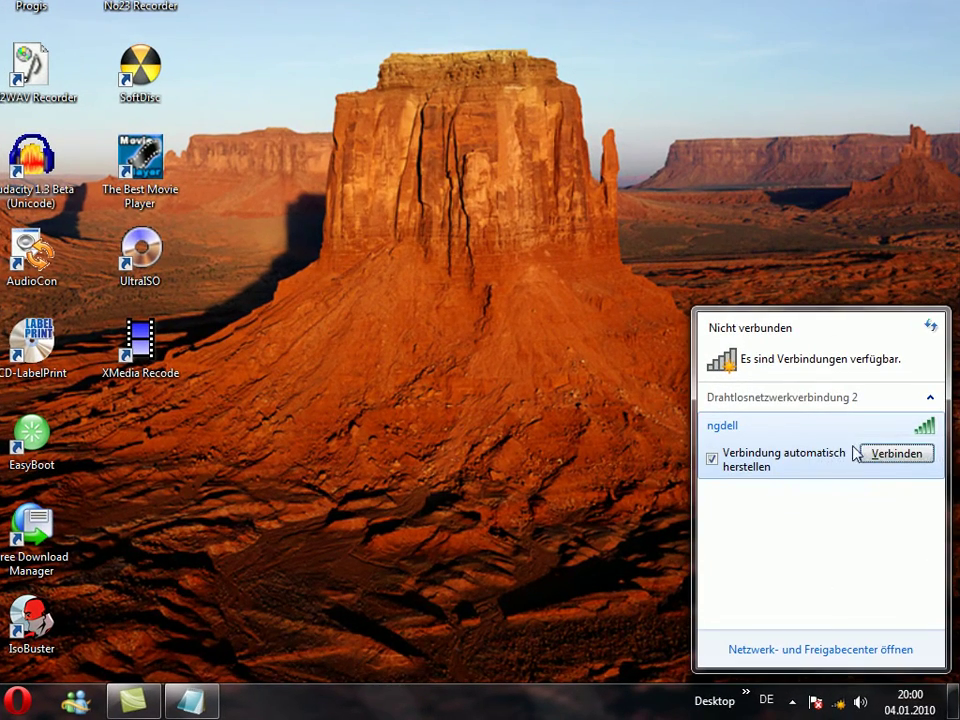
pyautogui.click(896, 459)
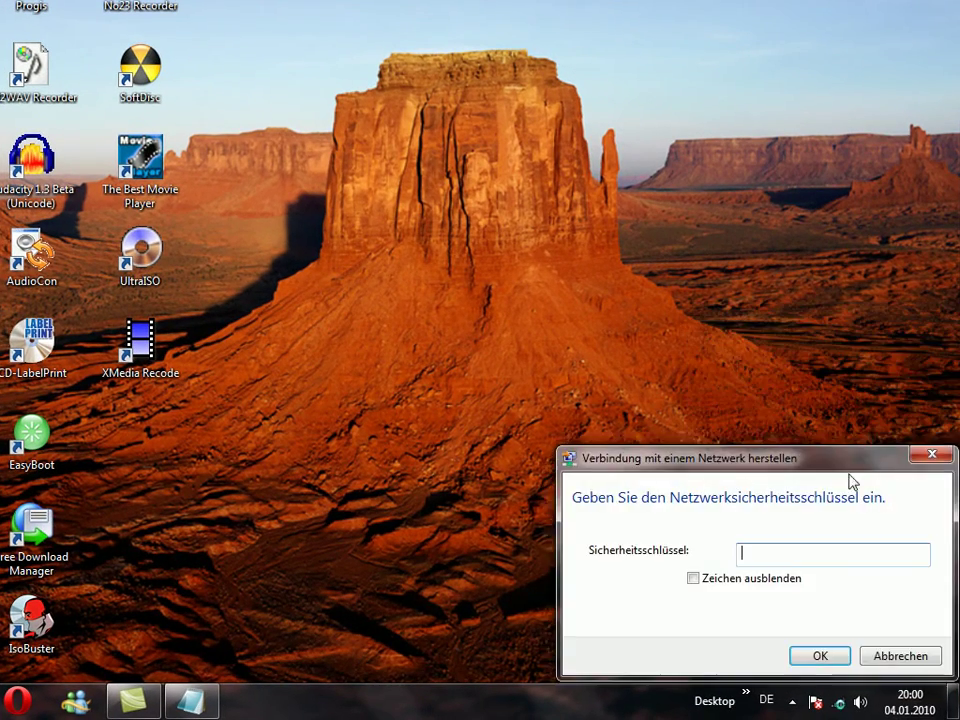
pyautogui.click(693, 578)
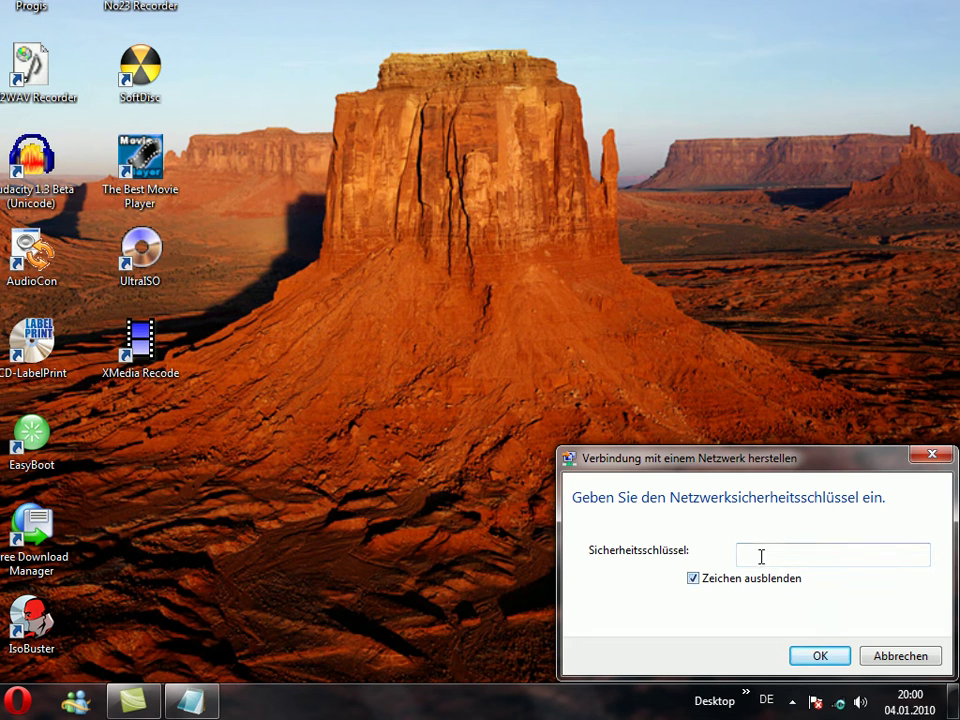
pyautogui.write('••••')
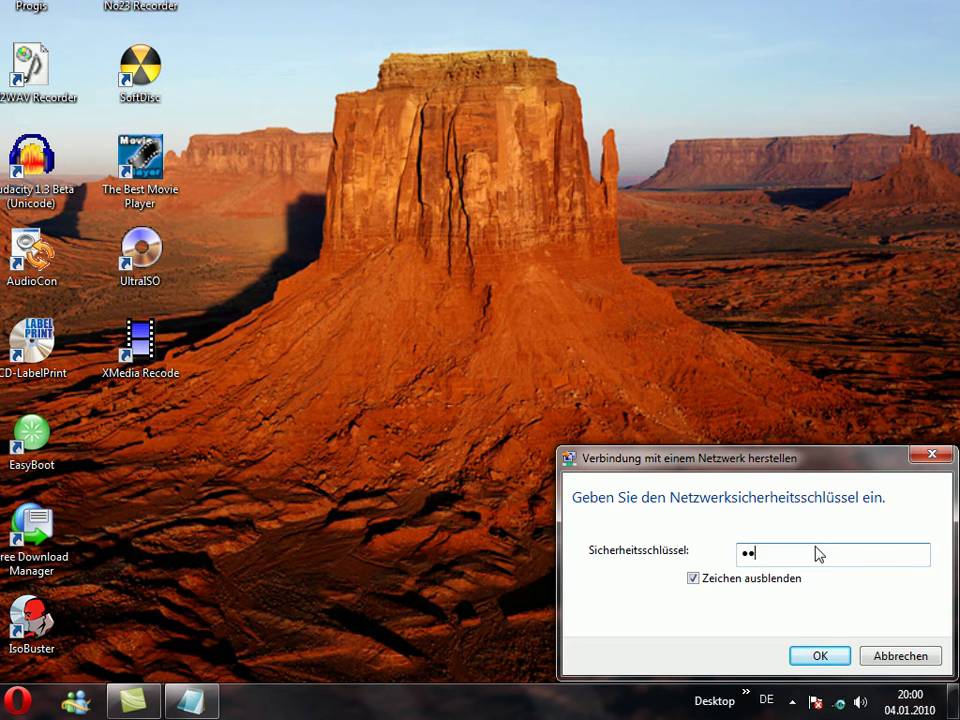
pyautogui.write('••••')
pyautogui.click(820, 657)
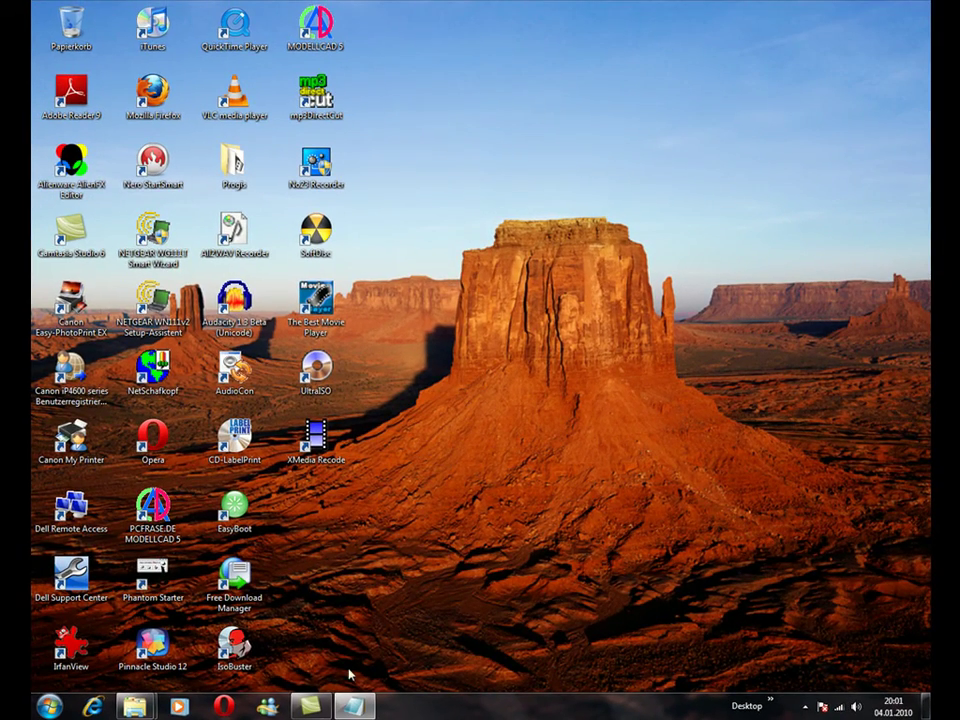
pyautogui.click(224, 706)
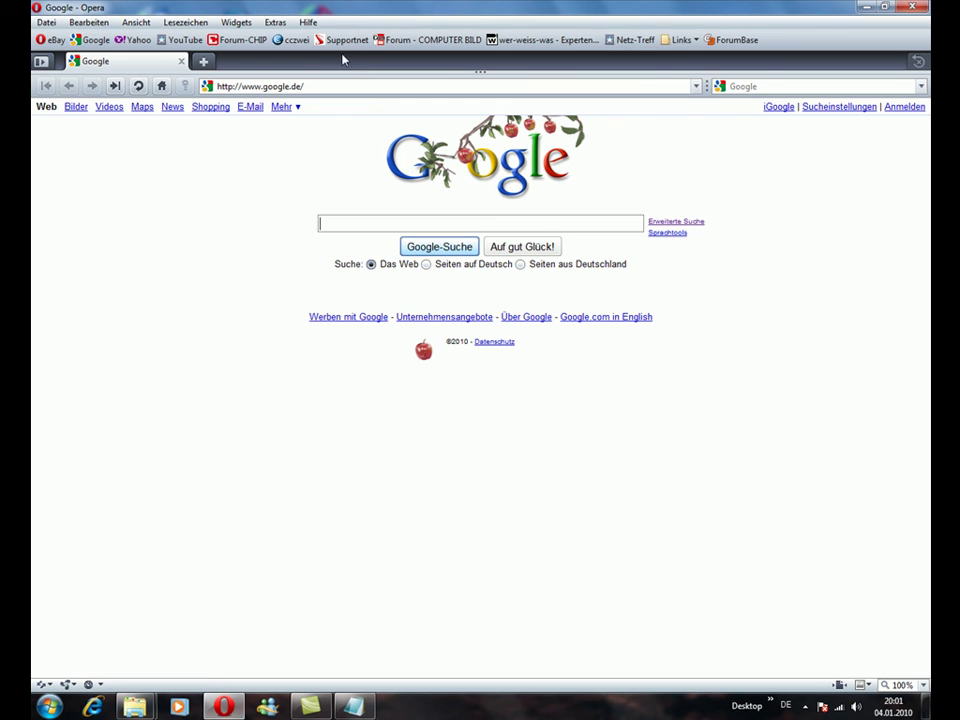
pyautogui.click(696, 86)
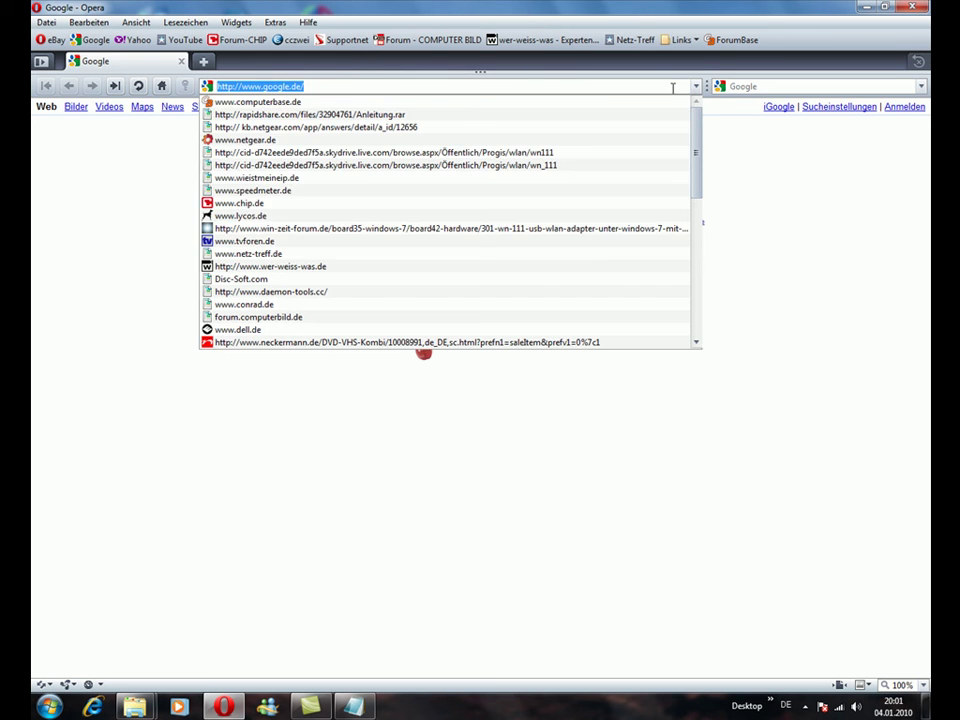
pyautogui.click(416, 244)
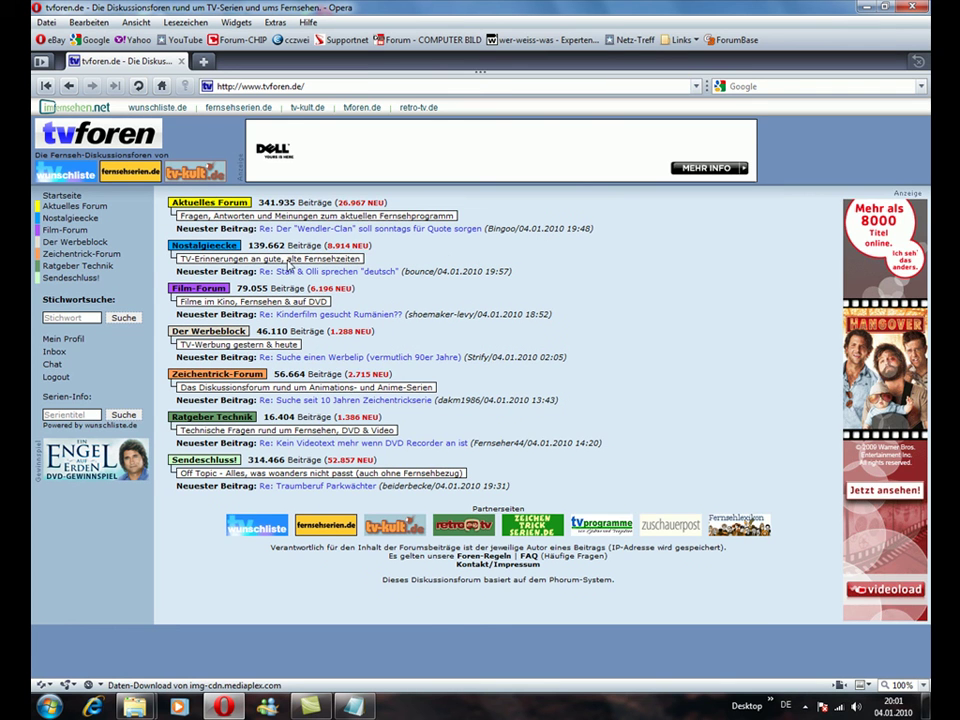
pyautogui.click(93, 267)
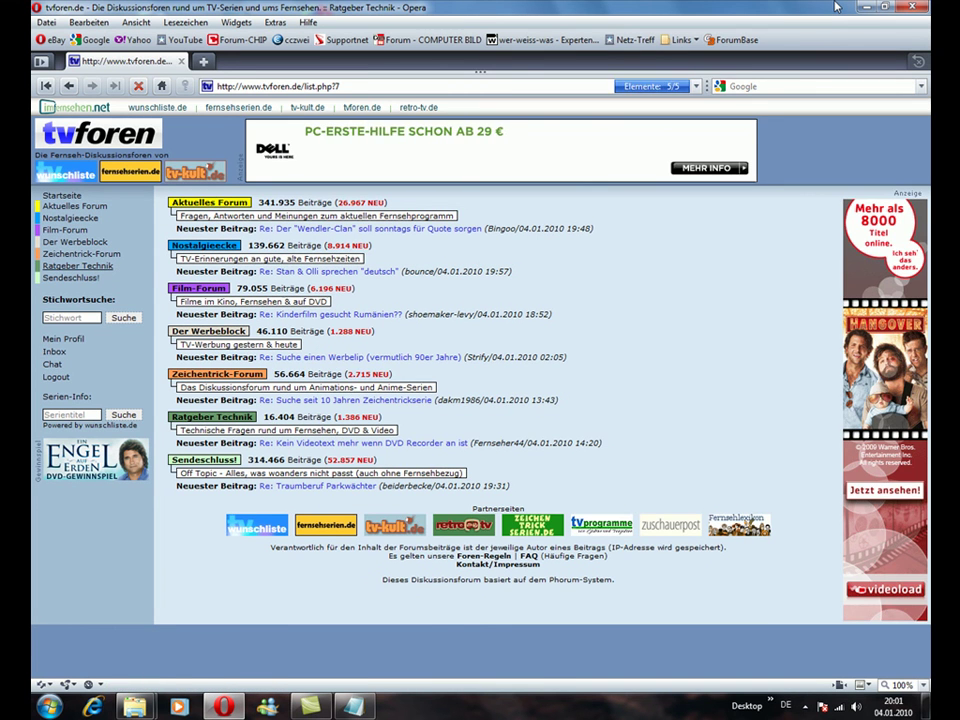